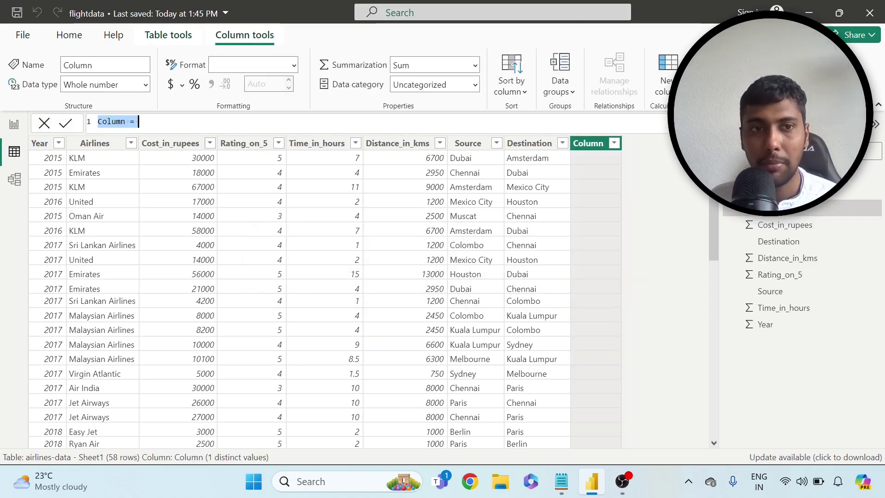
- Define the new calculated column as counting = 1 so every row shows 1
text(counting)
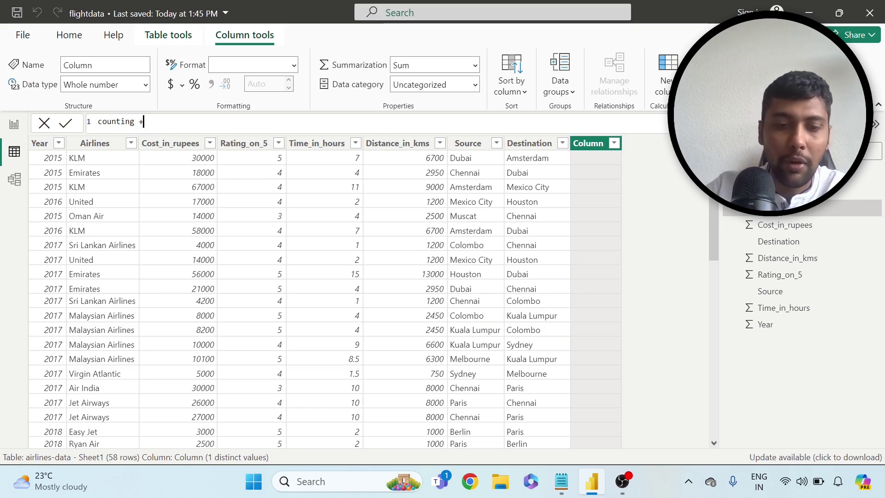
text( =)
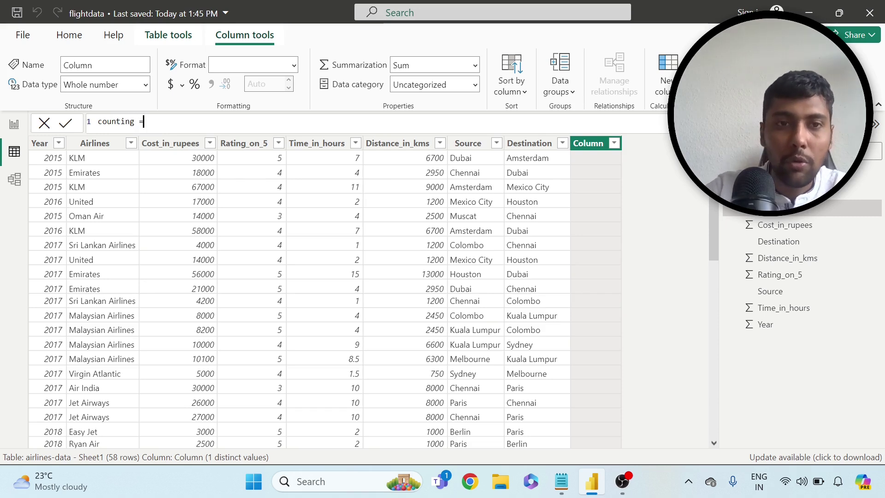
text(1)
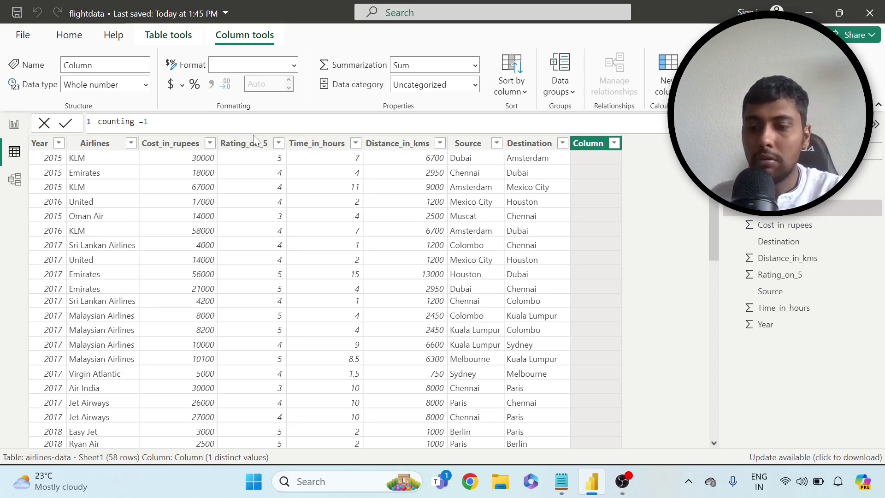
key(Return)
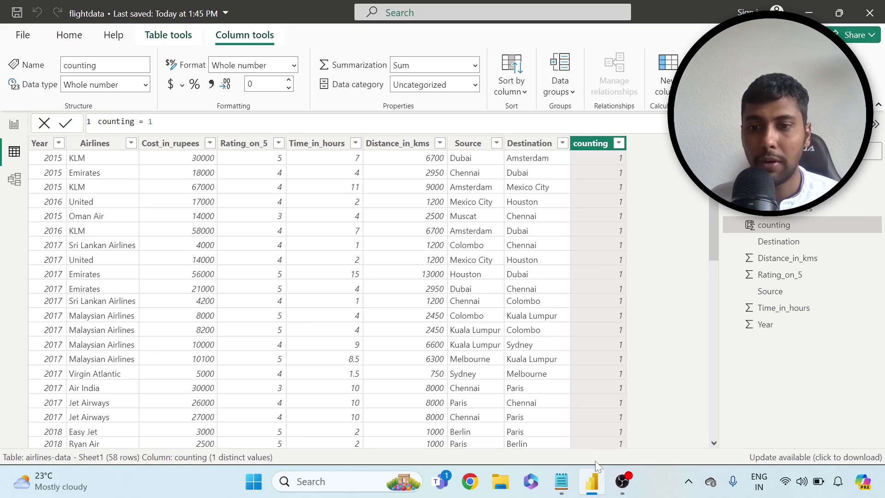
- Glance at the Notepad metrics list, scroll through the table, then switch to the empty Page 1 report
click(562, 486)
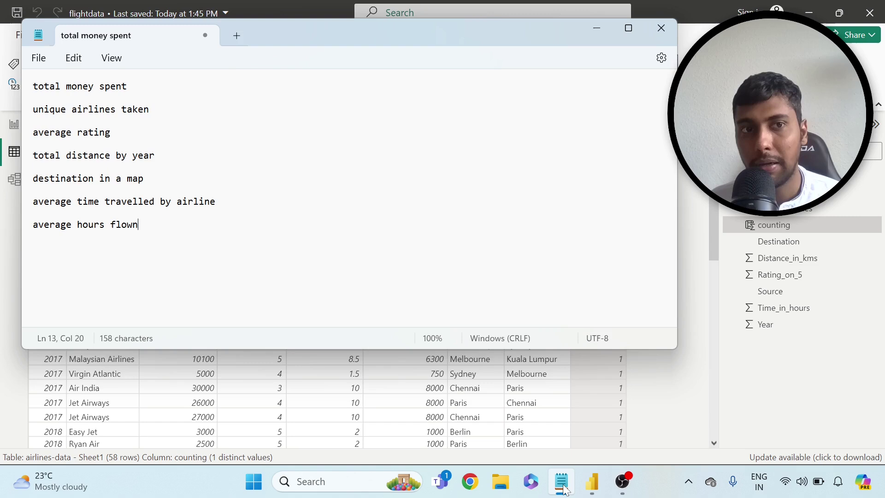
click(563, 485)
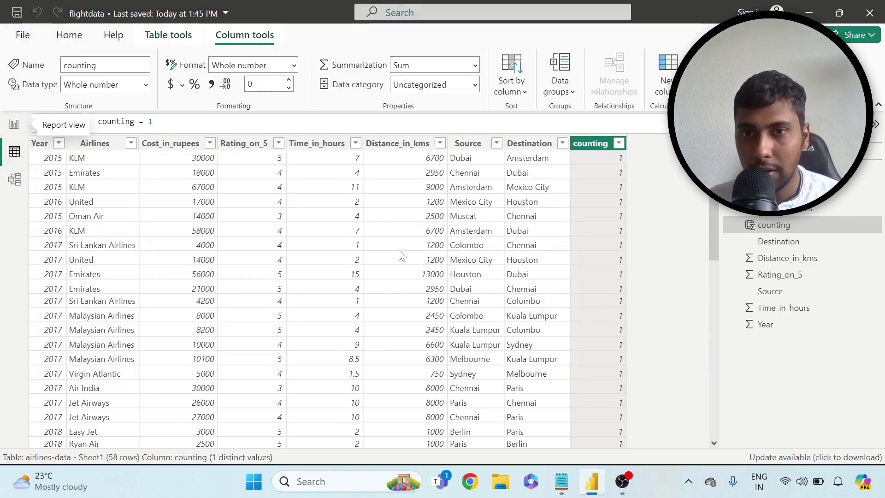
scroll(428, 224, down, 1)
scroll(428, 225, down, 8)
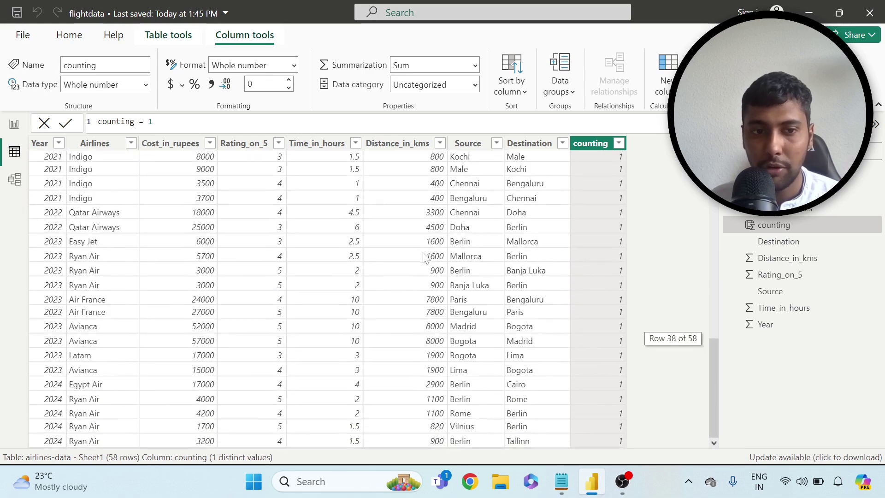
scroll(425, 255, up, 4)
scroll(425, 255, up, 4)
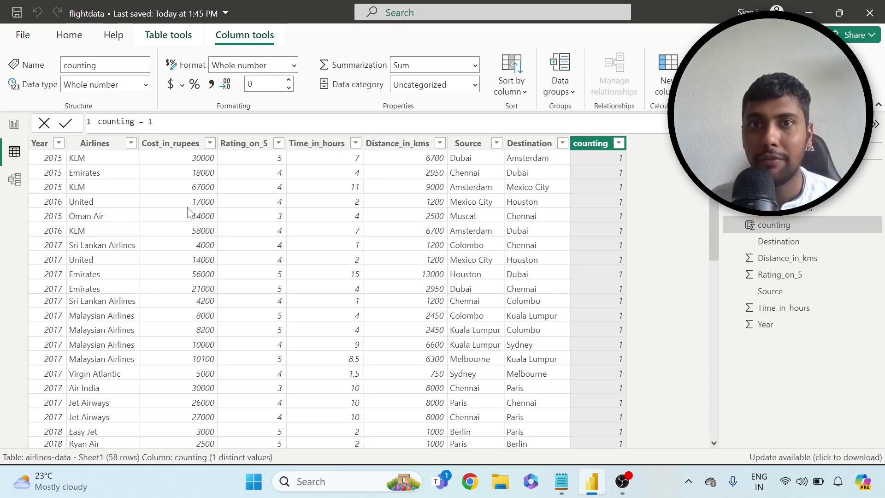
click(16, 124)
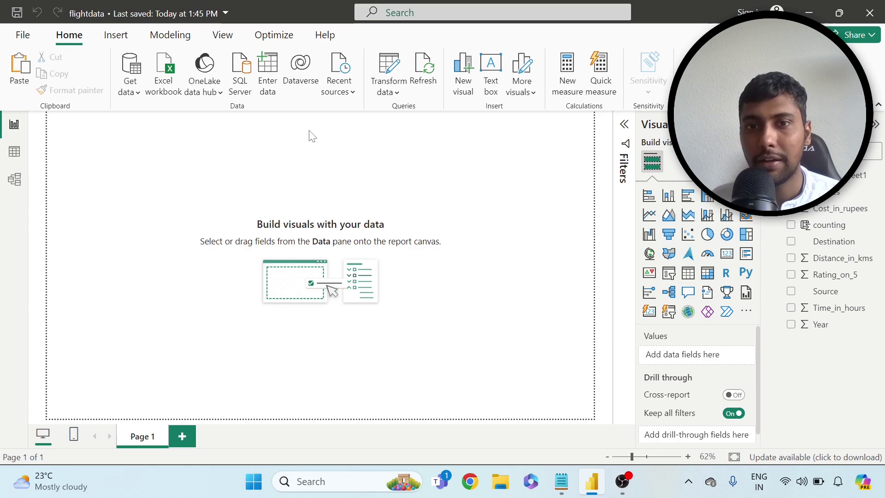
- Add a thin text box across the top of Page 1 reading 'Airlines Dashboard'
click(485, 95)
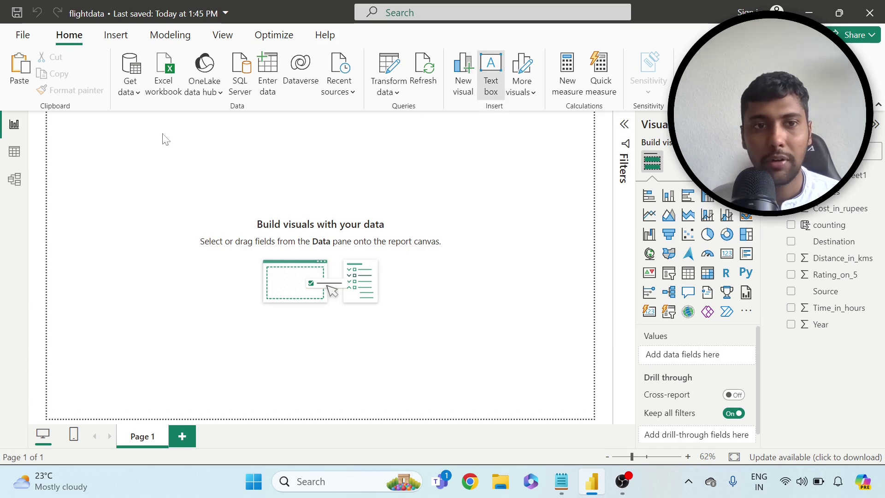
drag(134, 162, 495, 152)
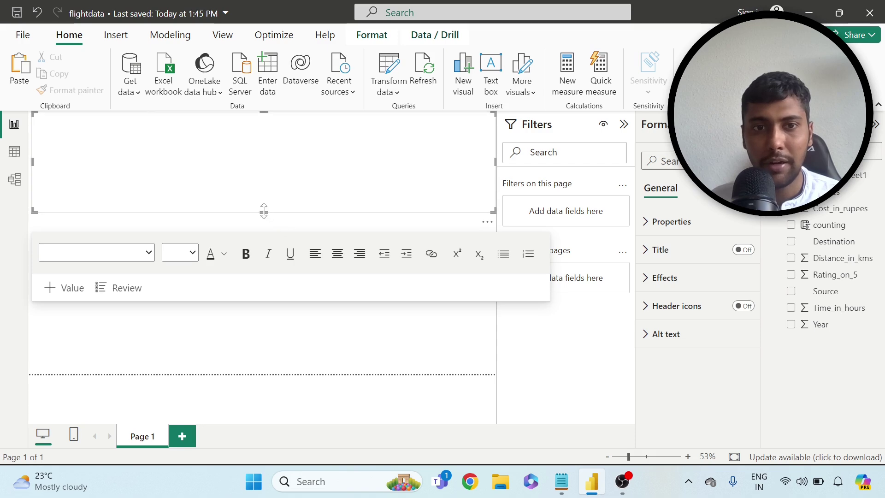
drag(263, 210, 264, 143)
click(211, 136)
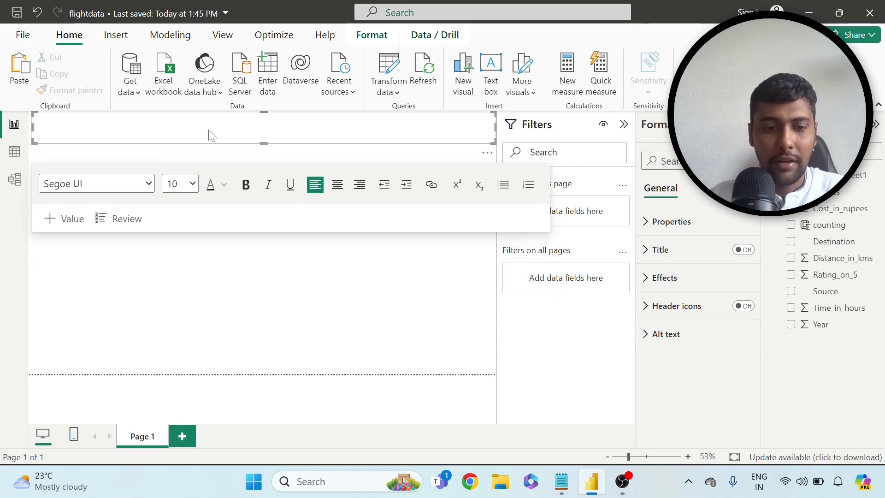
key(Caps_Lock)
text(Airlines Dashboard)
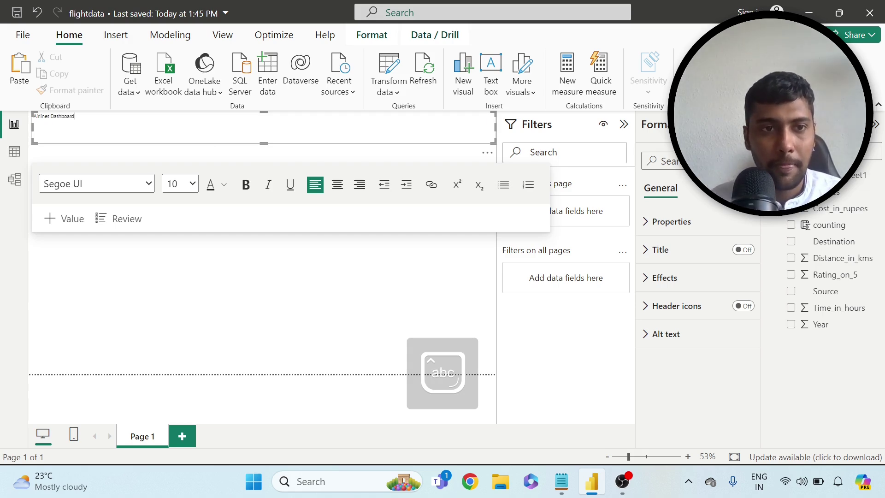
- Format the title at size 28, centered, with a blue background
key(ctrl+a)
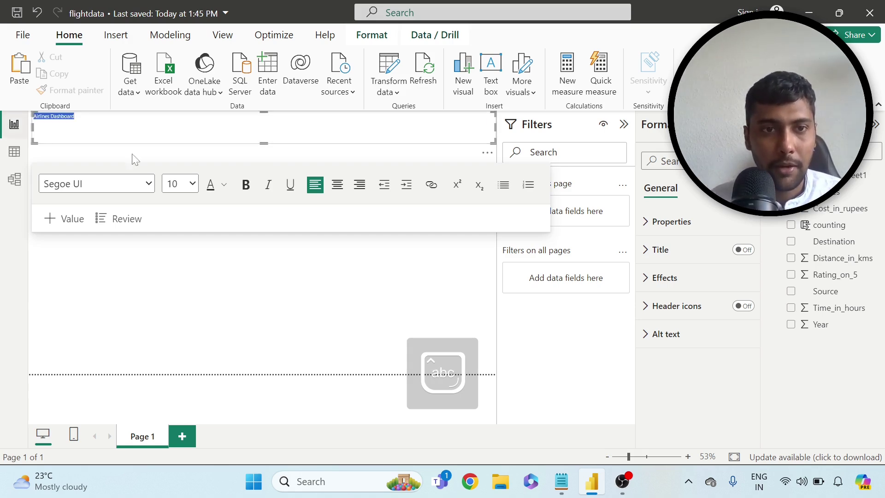
click(191, 183)
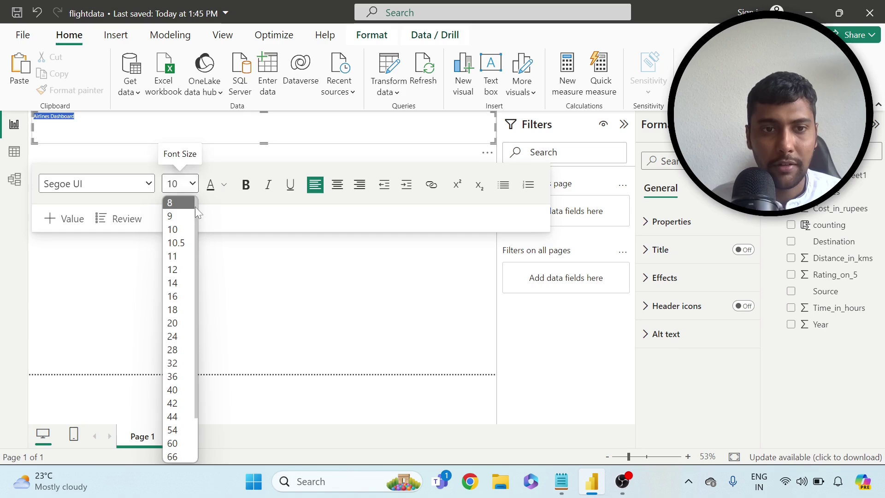
click(176, 351)
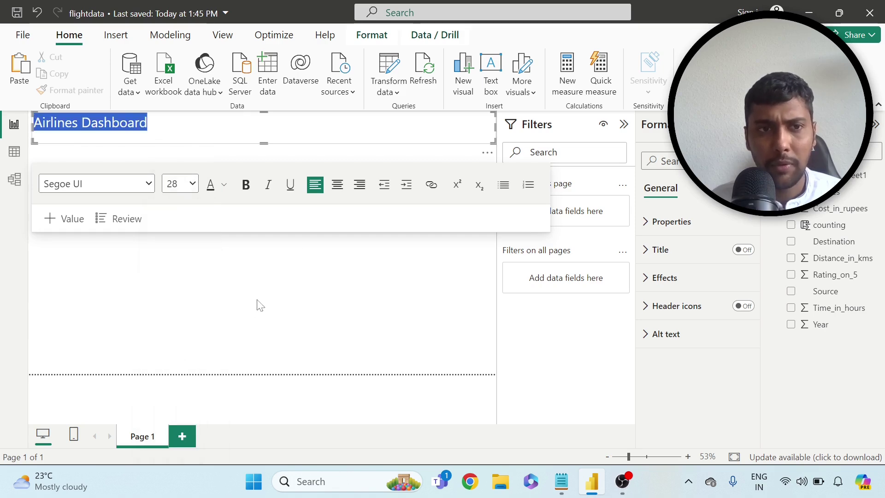
click(341, 187)
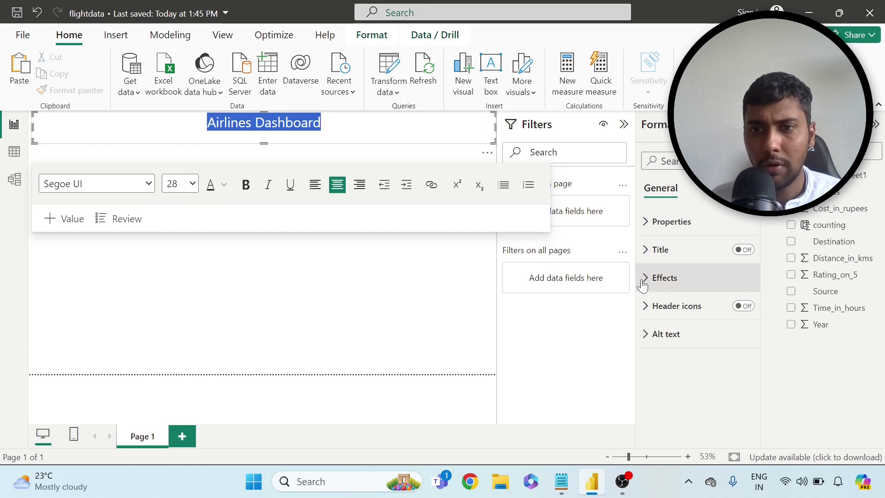
click(657, 279)
click(667, 346)
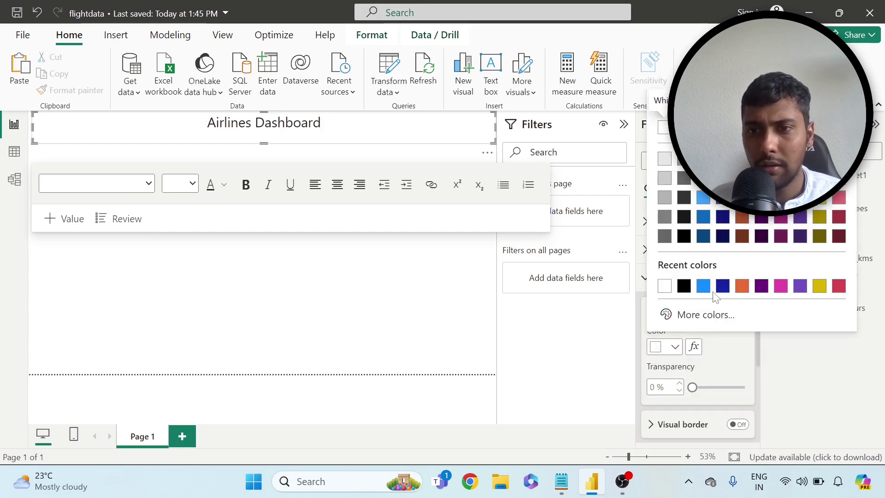
click(703, 287)
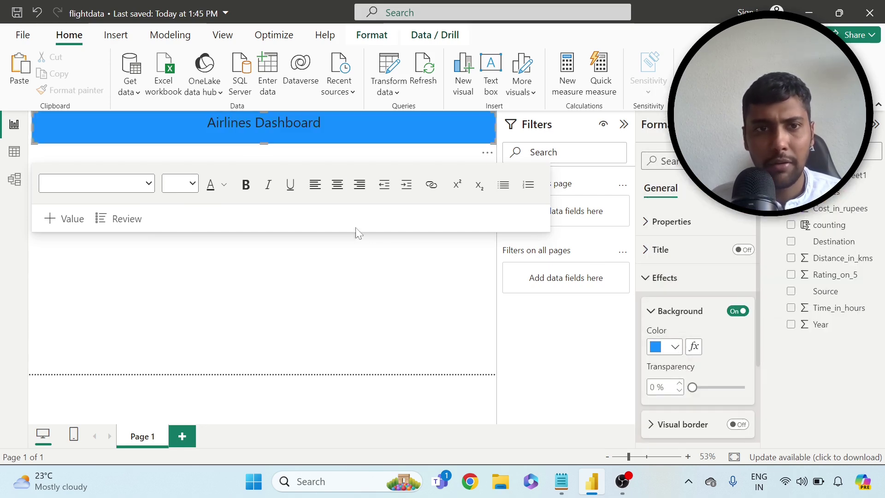
click(280, 264)
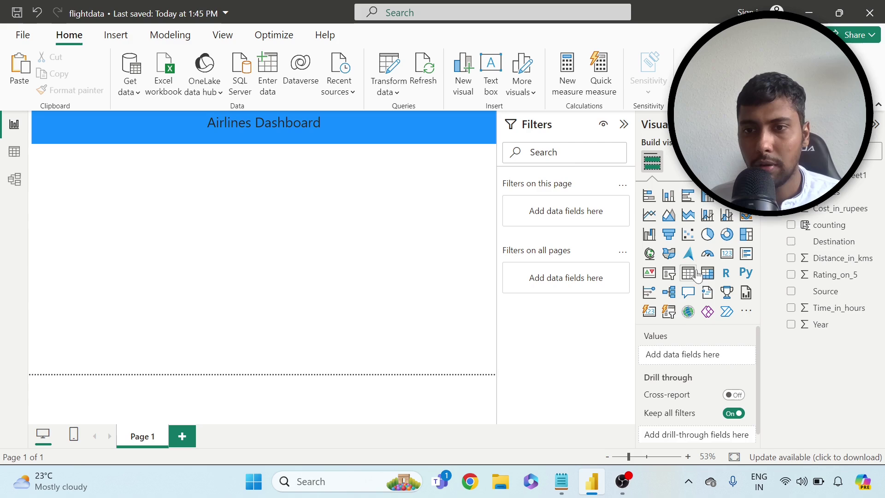
- Add a small card below the title showing the sum of Cost_in_rupees (970K)
click(727, 254)
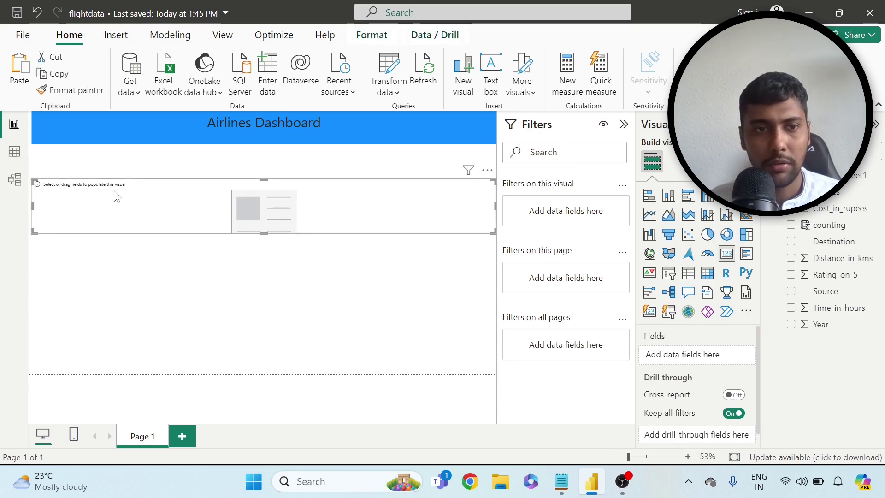
drag(495, 206, 97, 233)
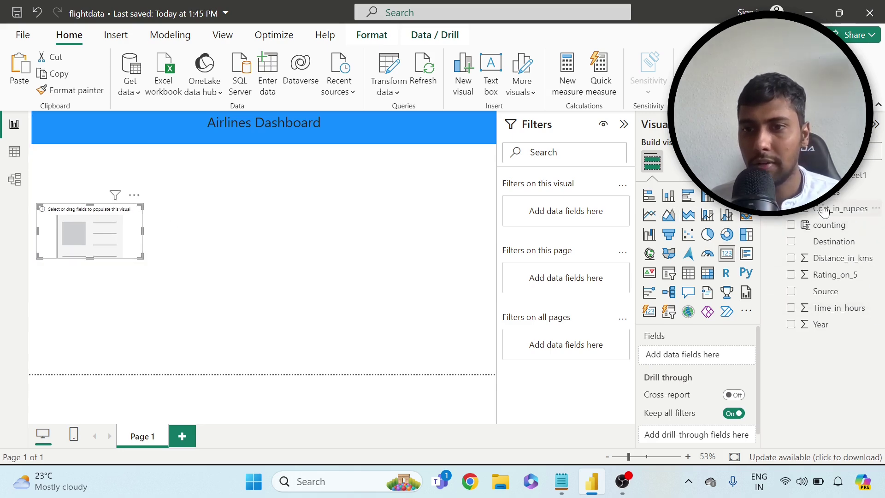
drag(846, 208, 712, 353)
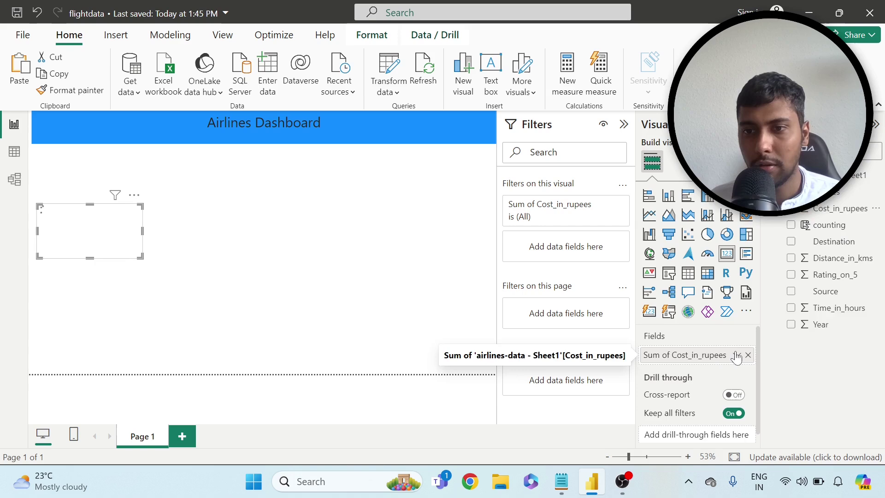
click(737, 355)
click(734, 356)
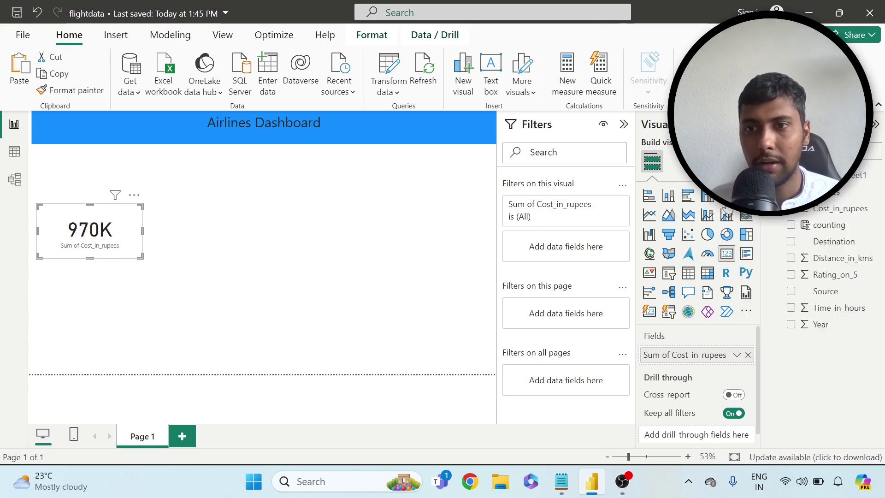
- Rename the card's cost field to 'Total Money Spent'
click(743, 355)
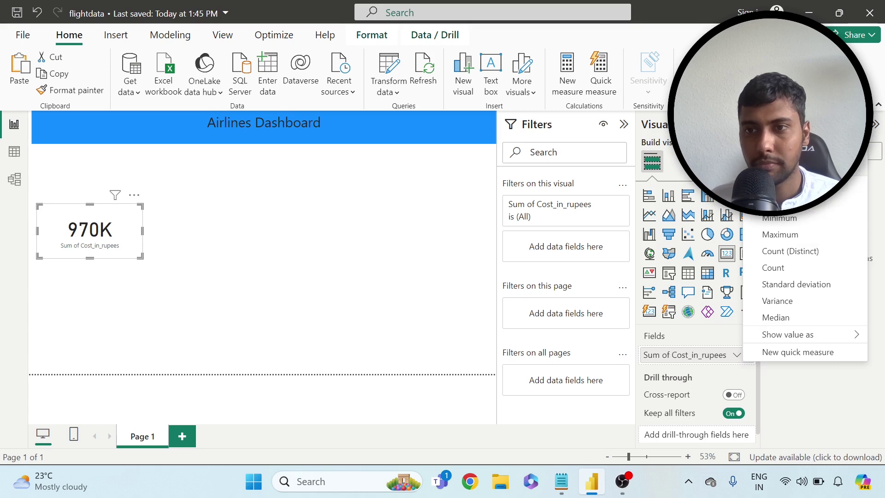
click(793, 143)
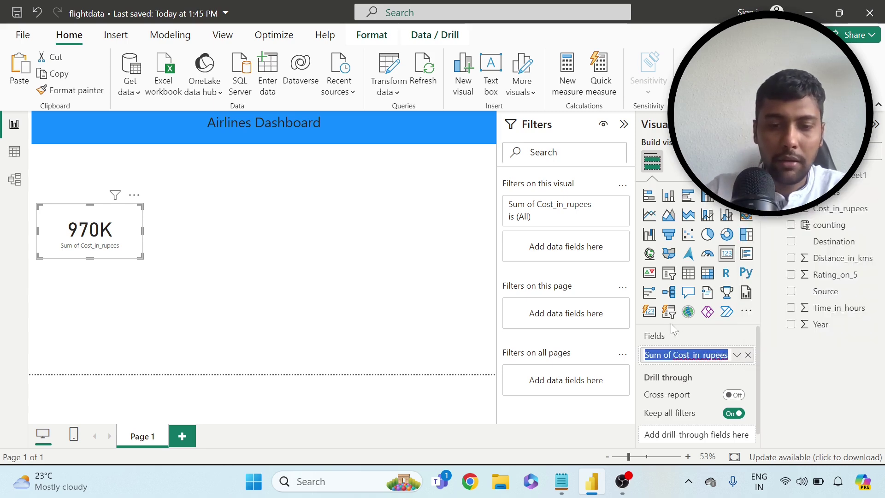
text(Total)
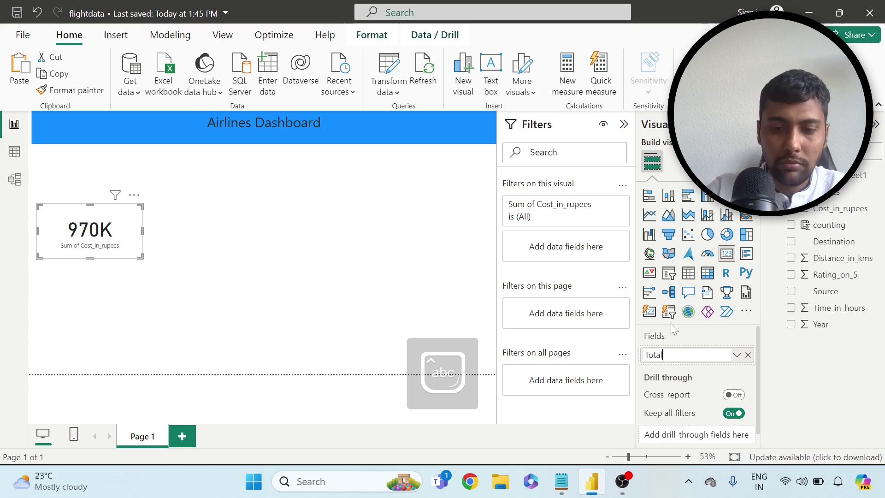
text( Money Spent)
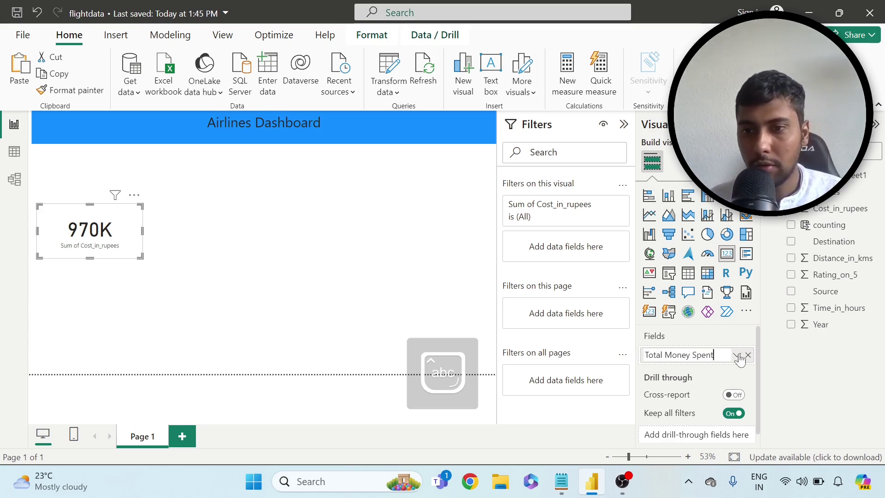
key(Return)
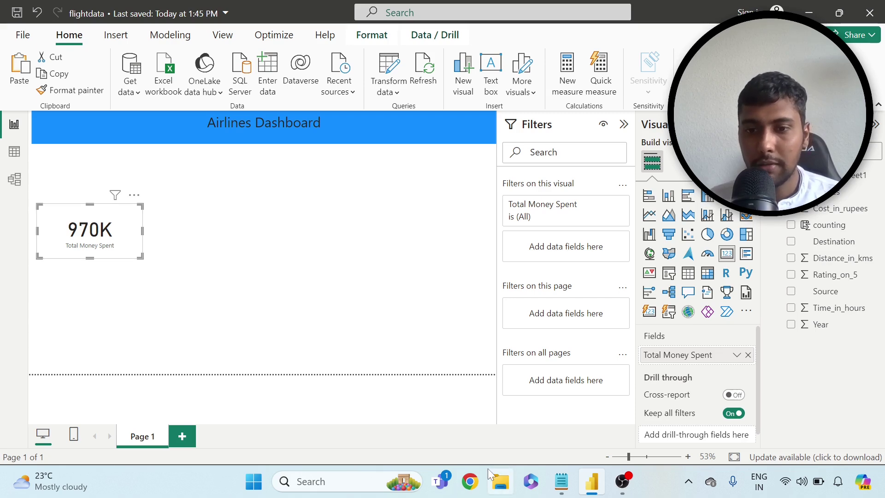
- After checking the Notepad list, add a second, narrower card beside Total Money Spent
click(565, 490)
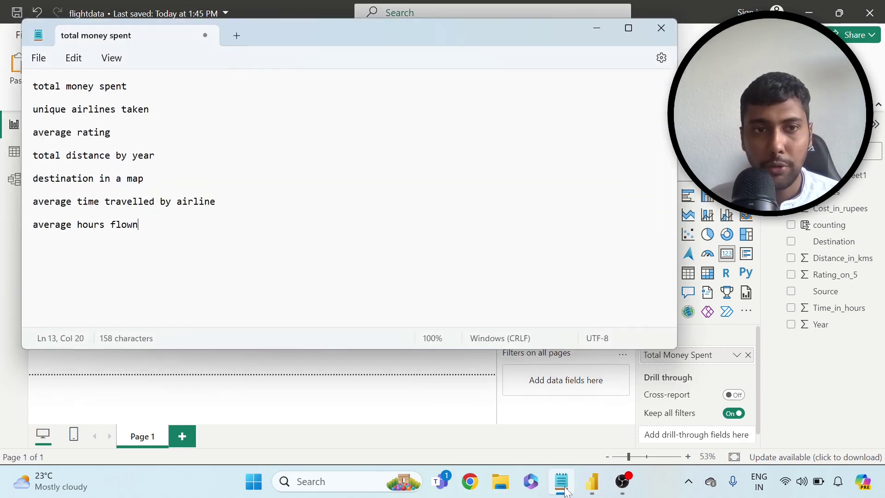
click(563, 487)
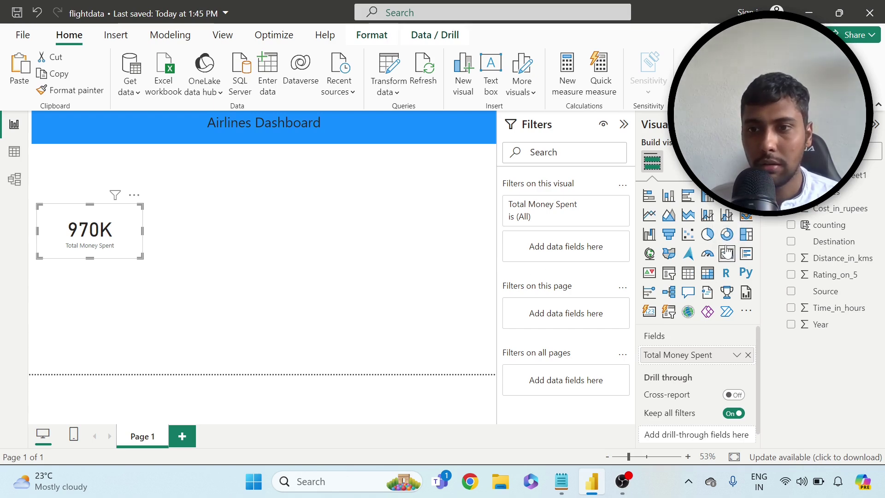
click(363, 245)
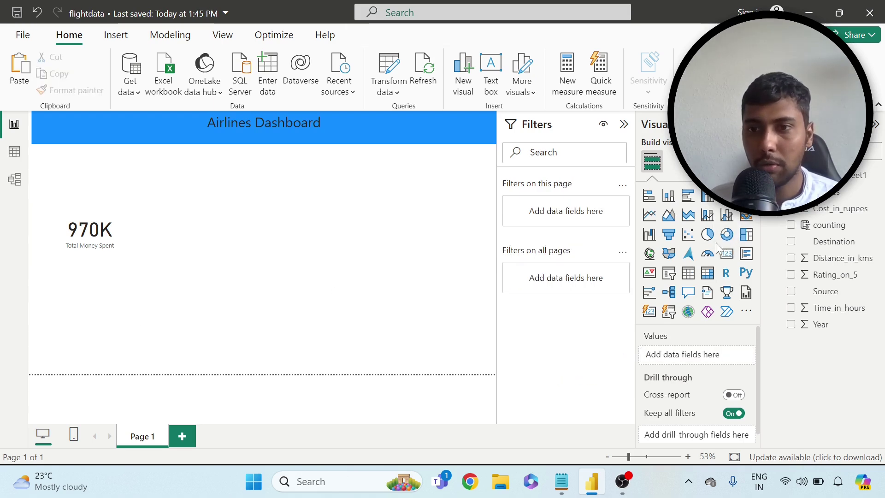
click(726, 254)
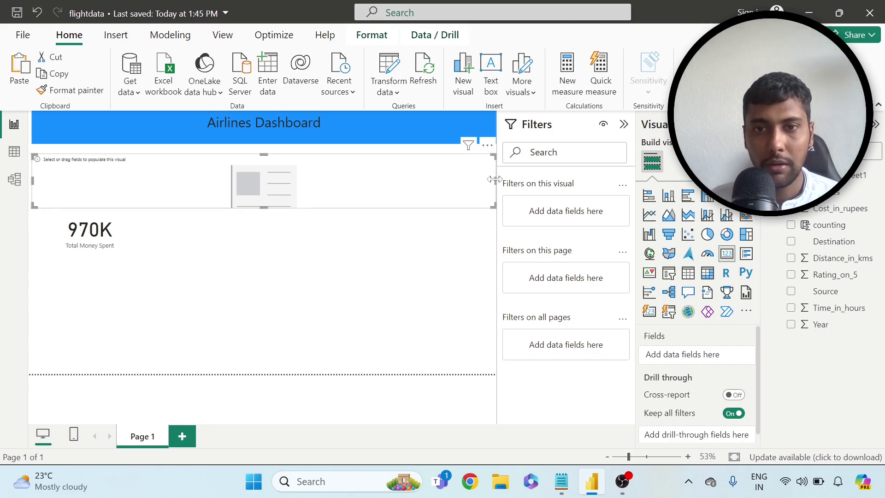
drag(494, 180, 270, 226)
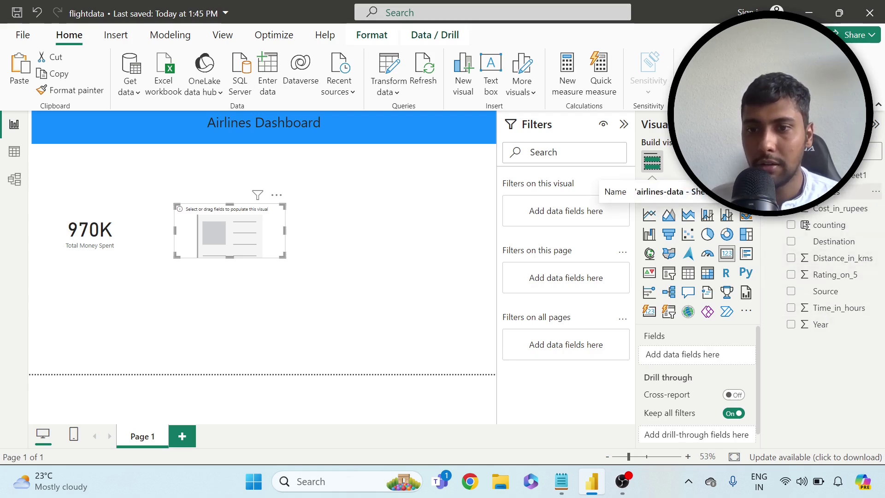
- Fill the new card with a distinct count of Airlines, showing 19
click(825, 191)
drag(825, 191, 710, 364)
click(736, 354)
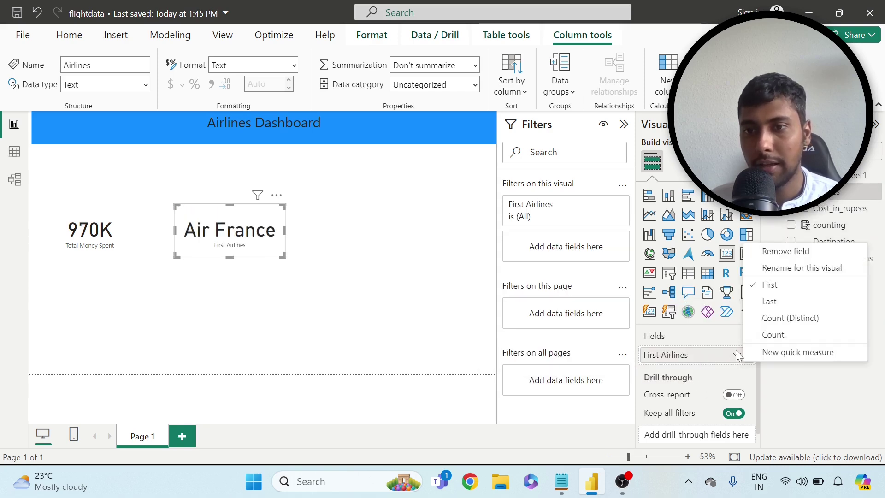
click(791, 319)
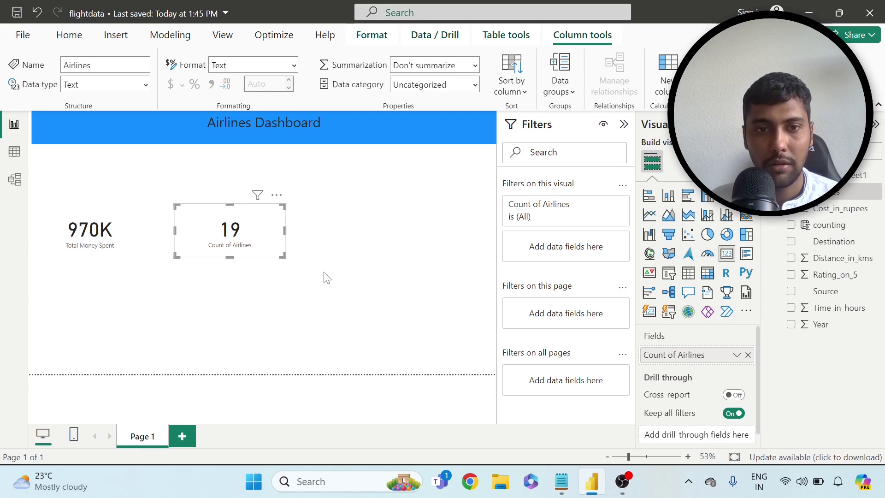
- Rename the card's field to 'unique airlines' and recheck the Notepad metrics list
click(738, 355)
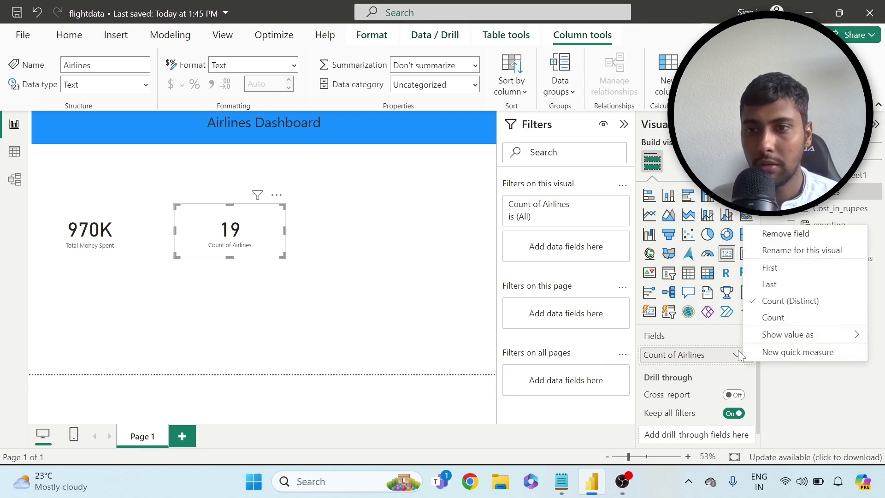
click(758, 252)
text(un)
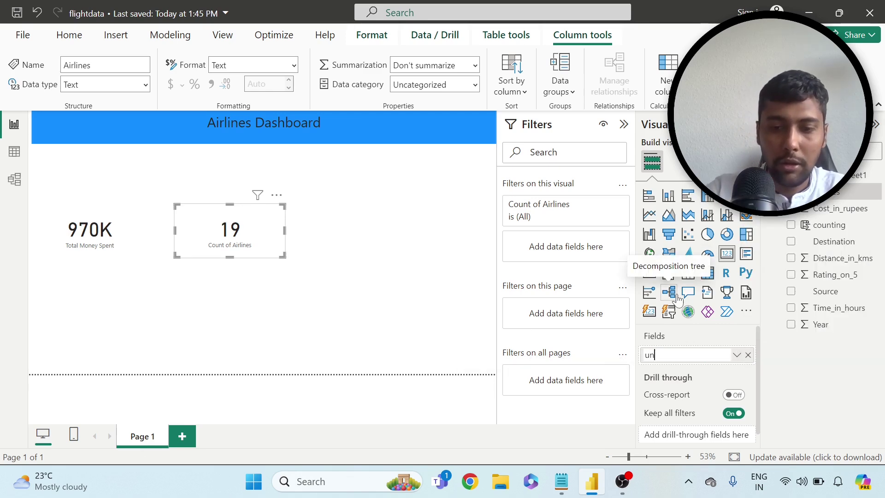
text(ique airlines)
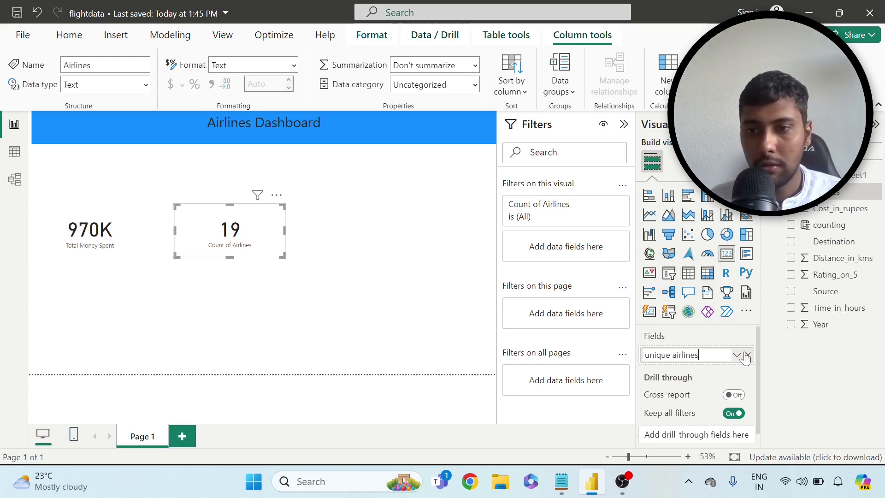
key(Return)
click(184, 261)
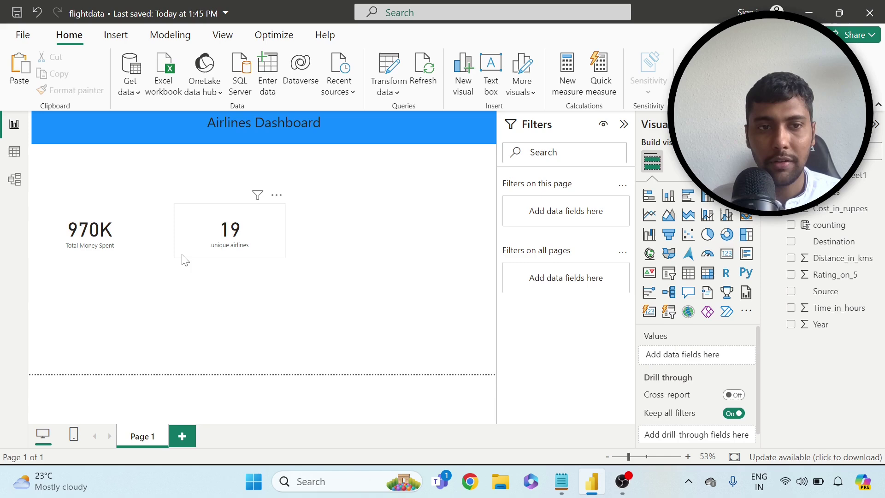
click(205, 251)
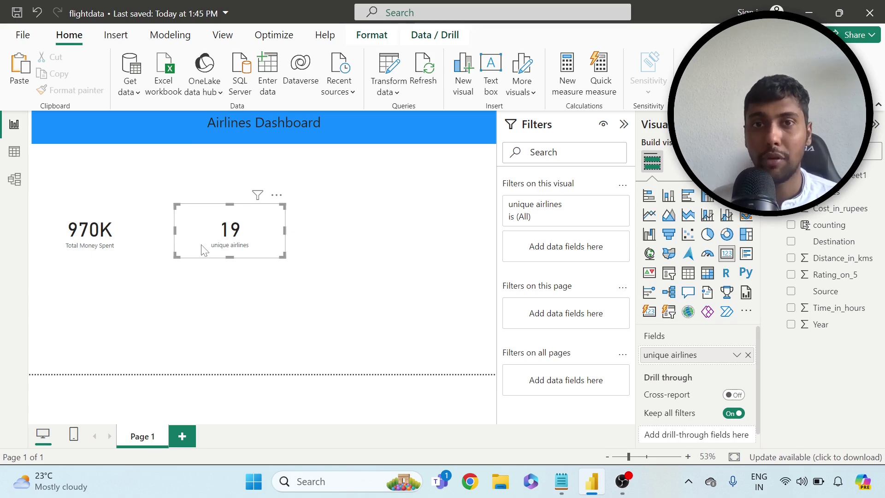
click(562, 482)
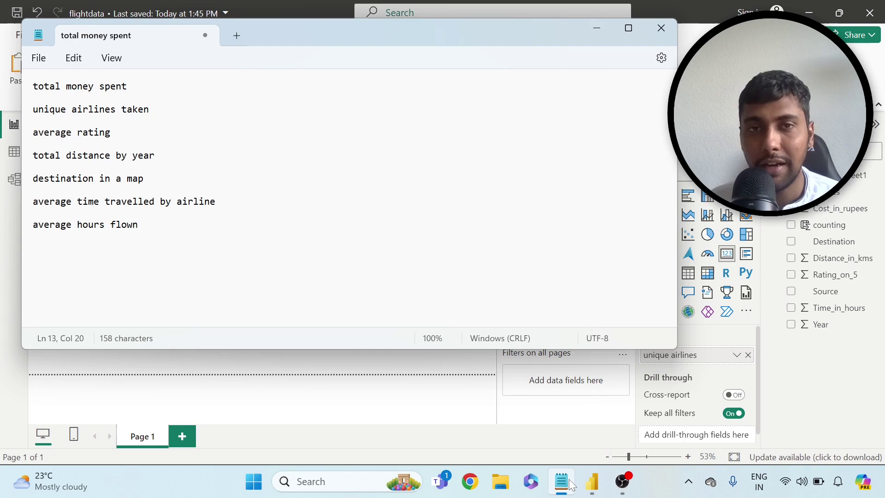
click(562, 482)
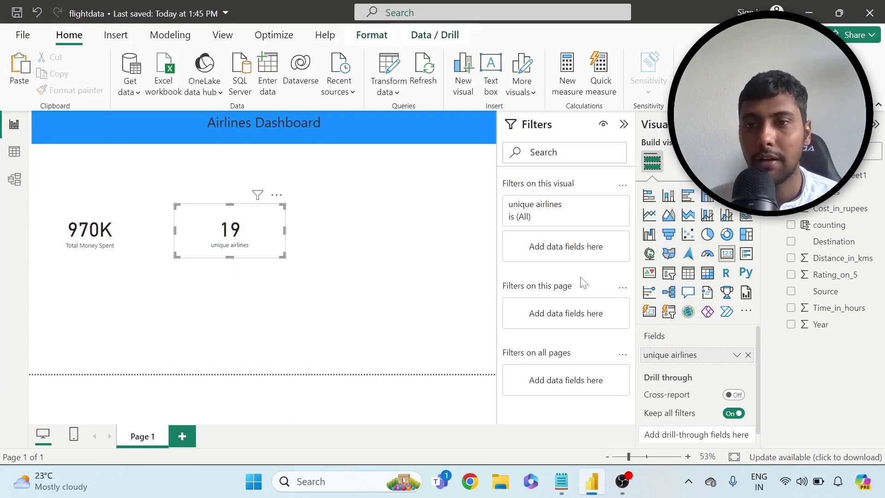
click(405, 282)
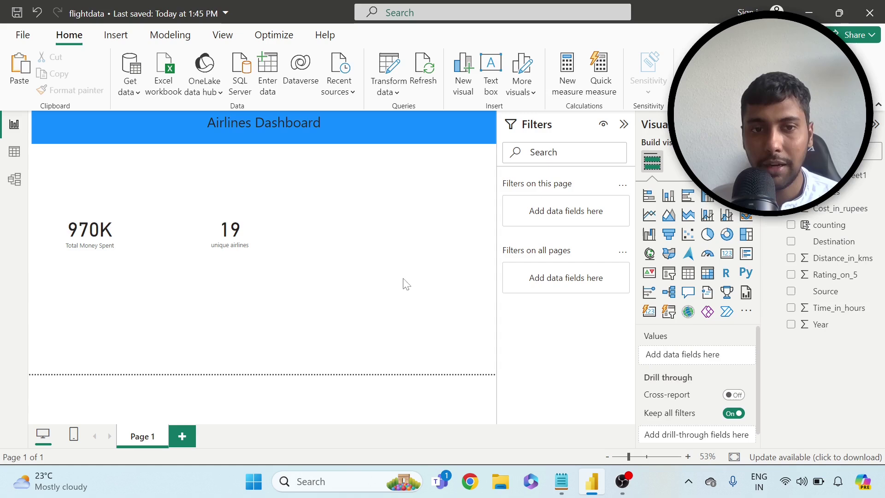
- Add a gauge showing the average Rating_on_5, reading 4.24
click(709, 258)
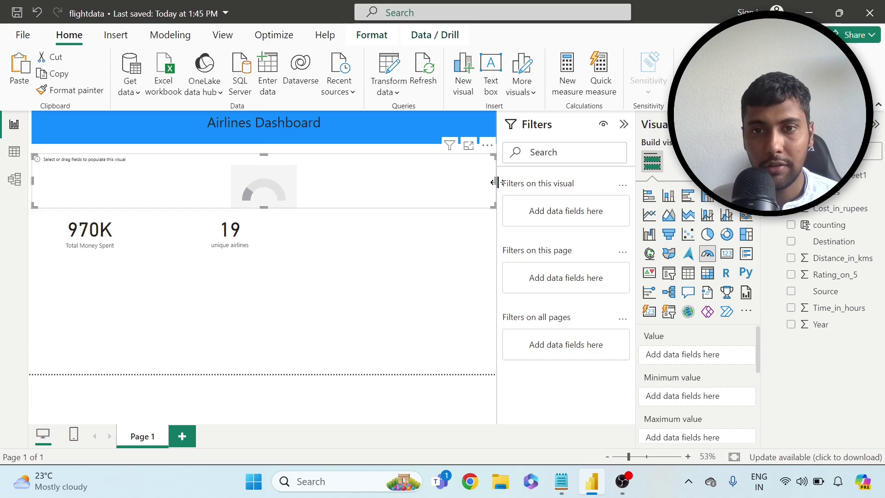
drag(496, 182, 358, 175)
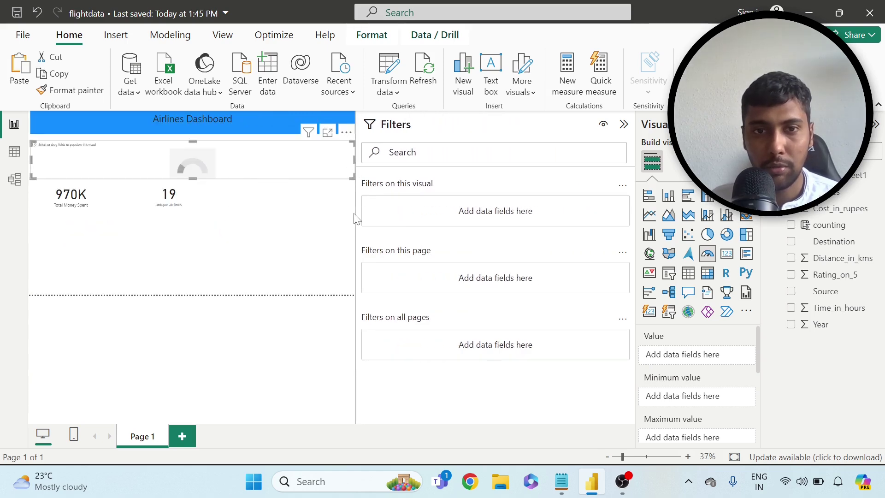
drag(356, 213, 425, 240)
click(424, 240)
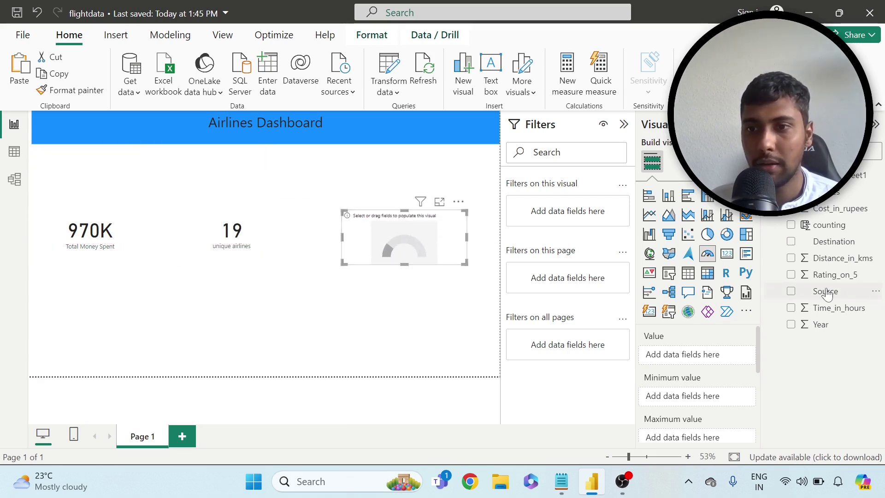
drag(820, 279, 729, 354)
click(738, 355)
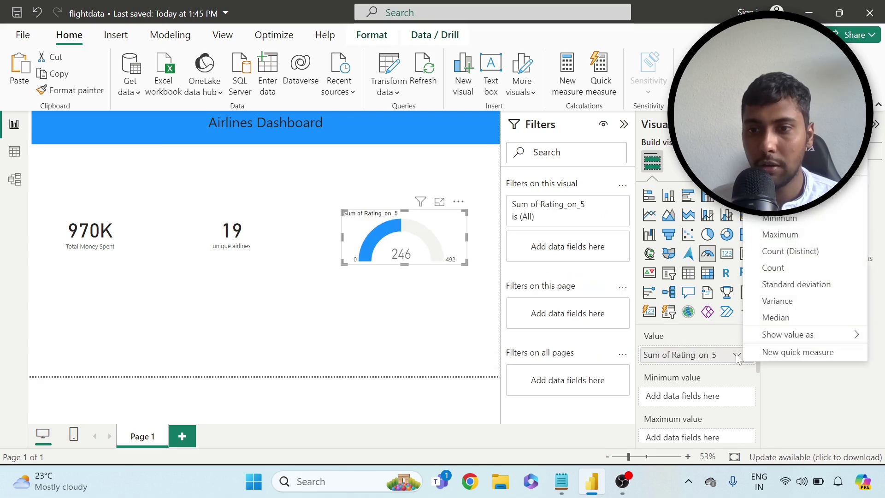
click(780, 202)
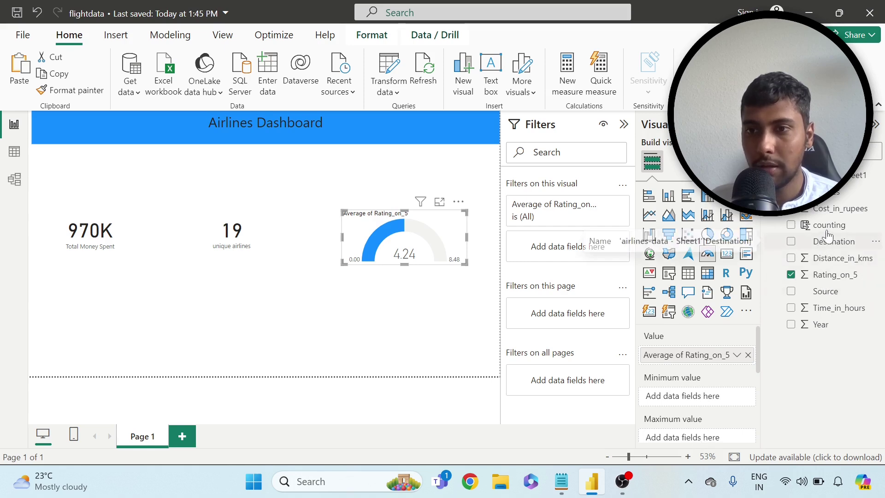
- Set the gauge's maximum value to Max of Rating_on_5 (5)
drag(820, 276, 697, 433)
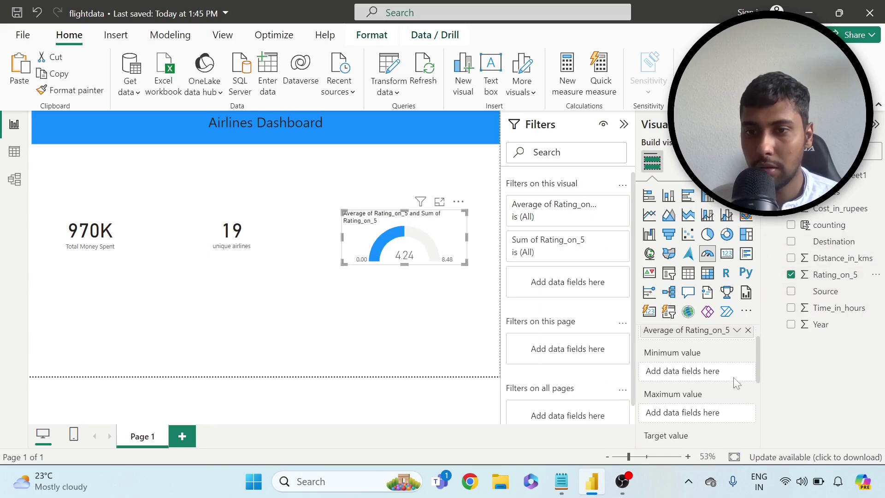
drag(832, 280, 702, 413)
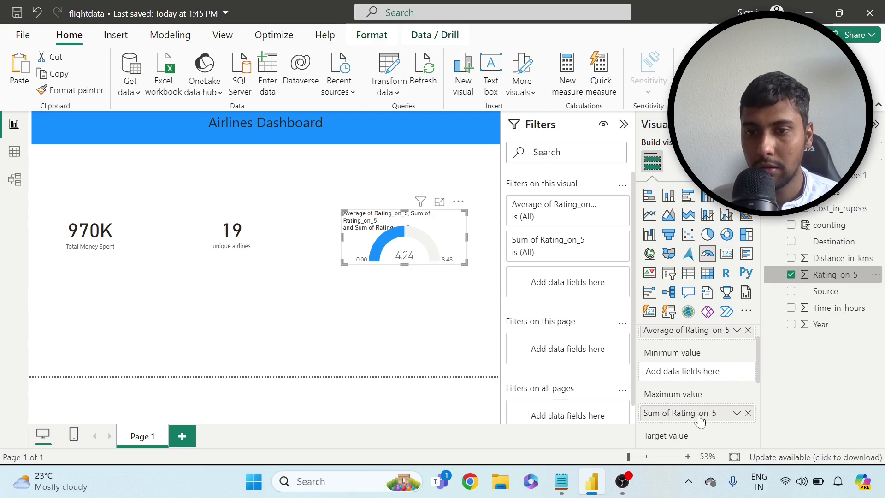
click(737, 413)
click(778, 295)
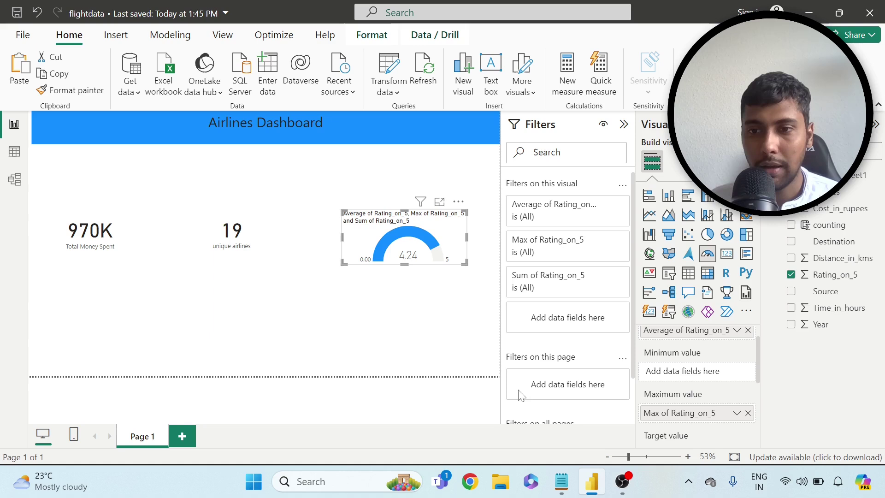
scroll(723, 377, up, 1)
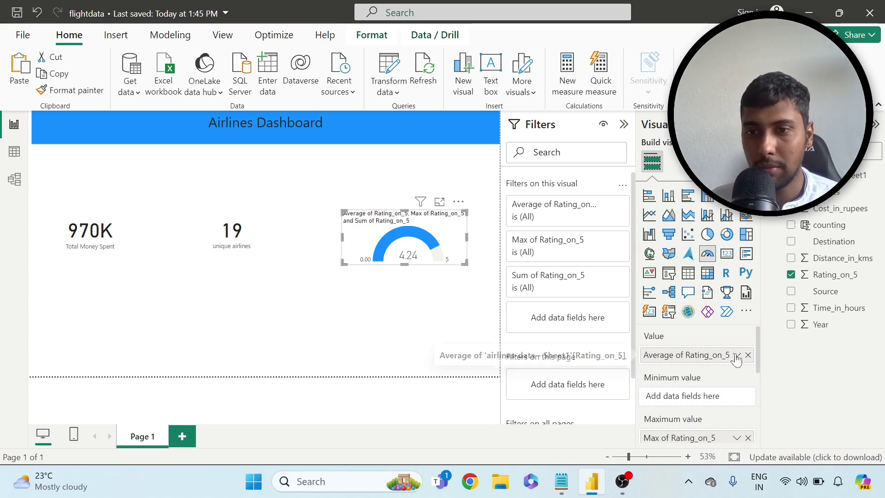
- Rename the gauge fields to 'average rating' and 'out of 5'
click(738, 354)
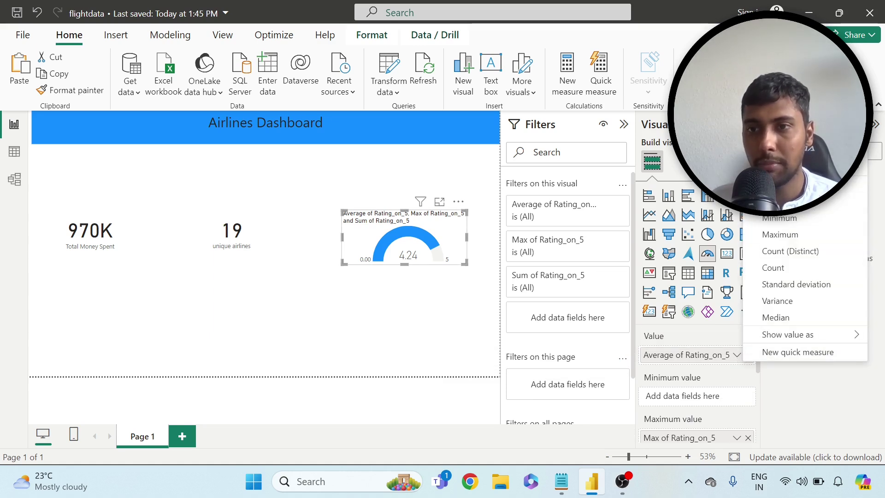
double_click(673, 351)
text(ave)
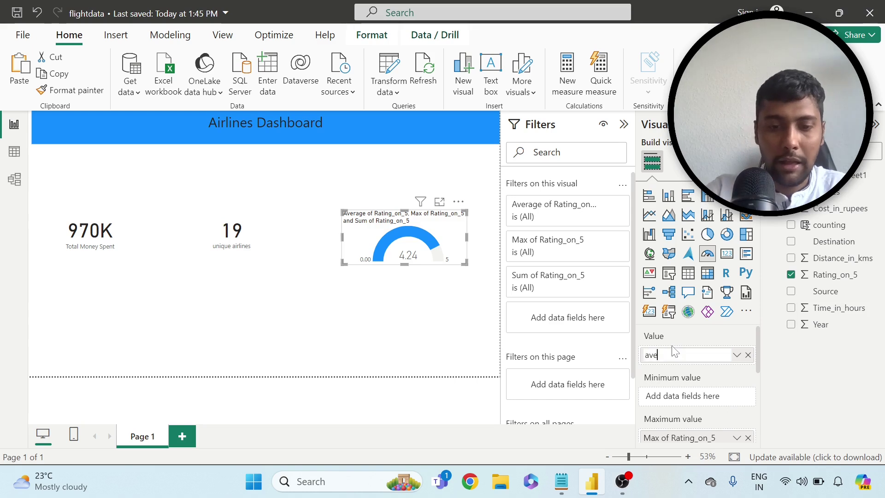
text(rage rating)
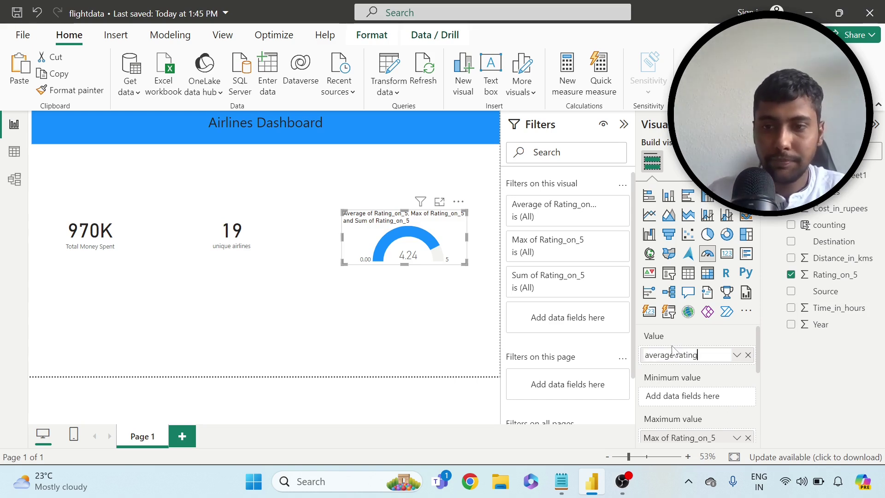
key(Return)
click(736, 438)
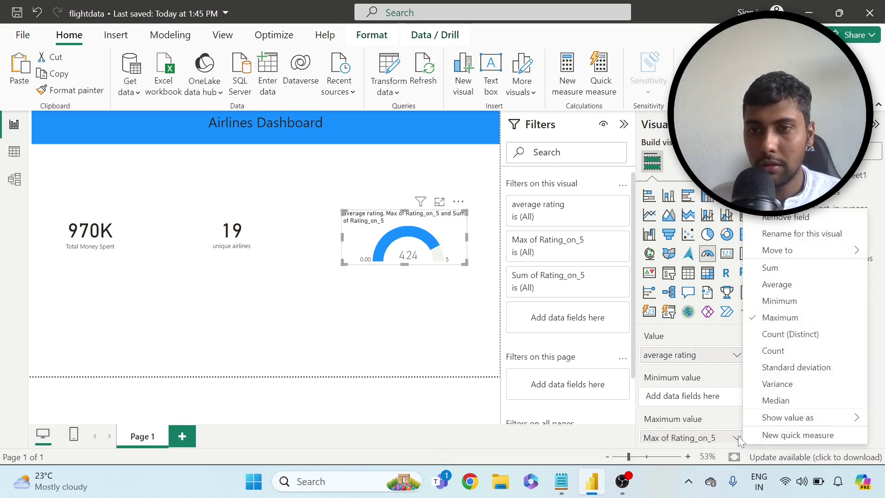
click(804, 234)
text(out of 5)
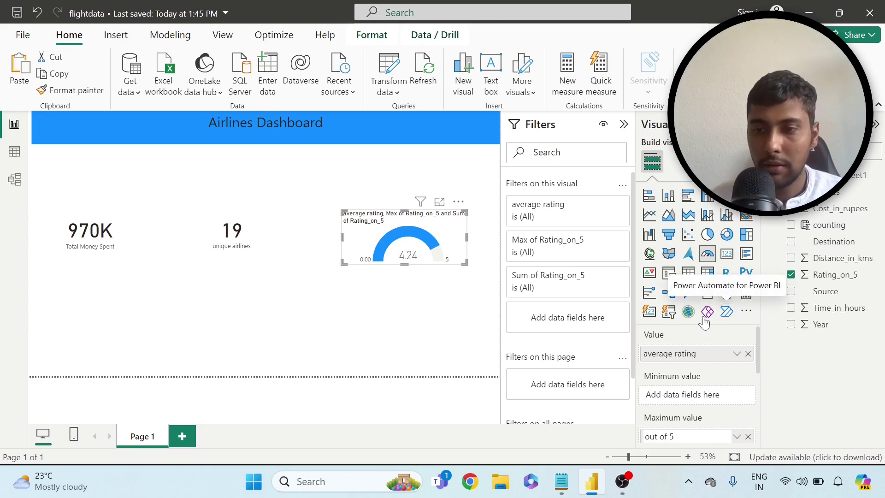
key(Return)
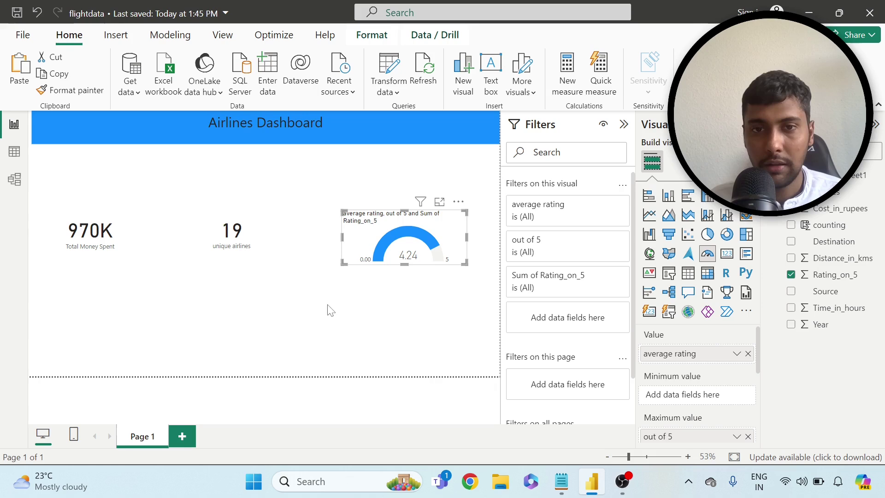
- Remove the extra Sum of Rating_on_5 target, enlarge the gauge, then bring up Notepad
scroll(719, 377, down, 2)
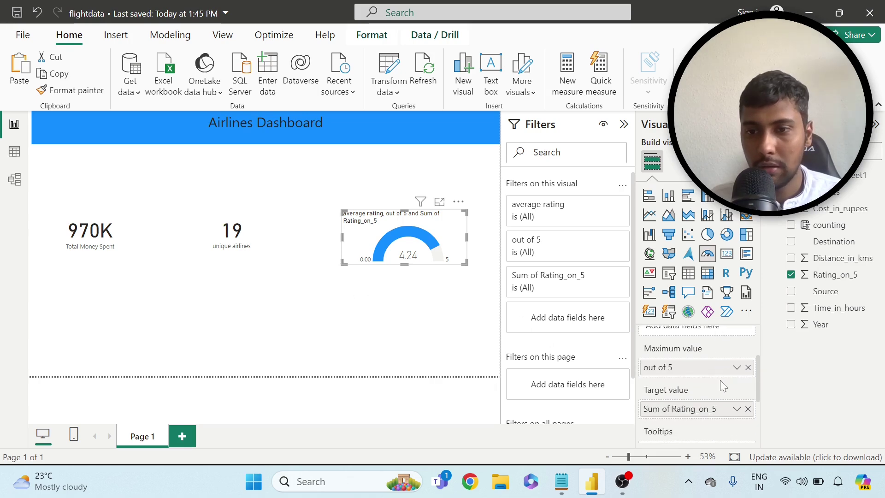
click(748, 409)
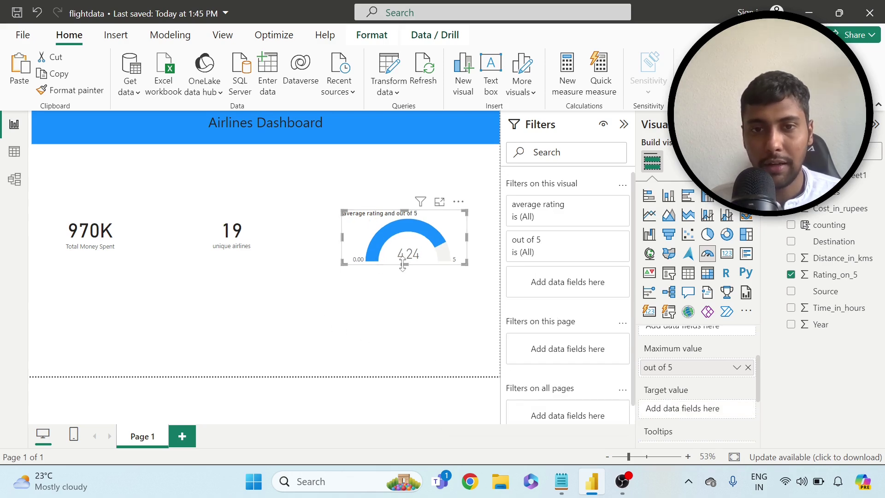
drag(402, 264, 405, 272)
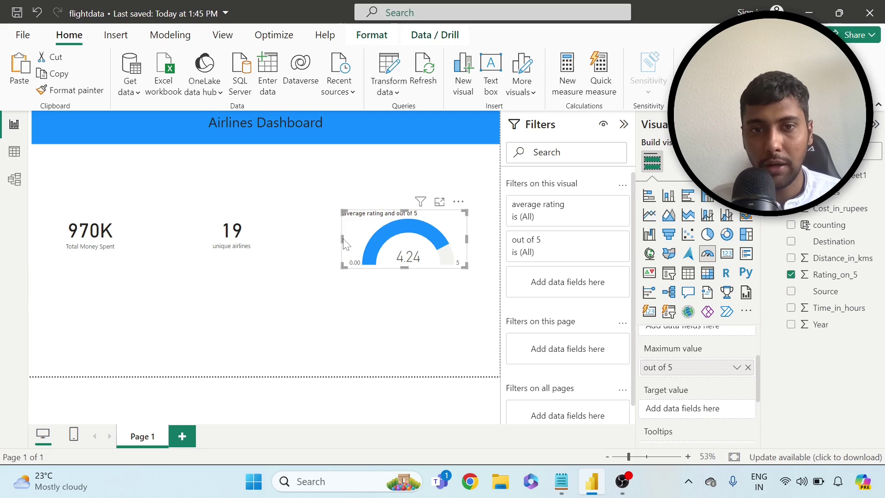
drag(341, 244, 325, 239)
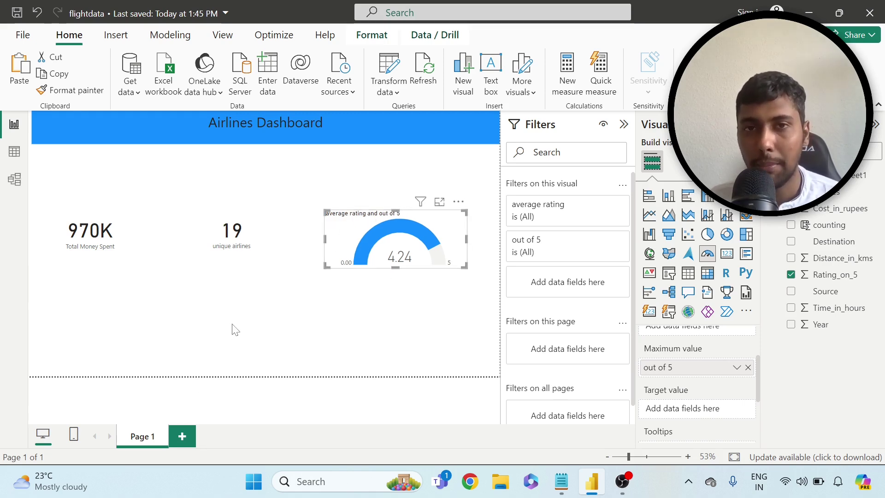
click(561, 482)
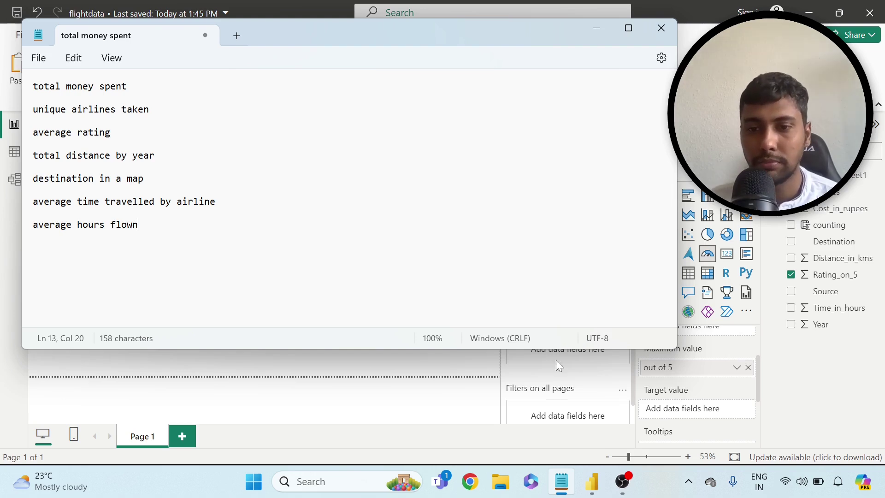
- Back in the report, preview the gauge as a clustered bar chart, then revert to gauge
click(594, 482)
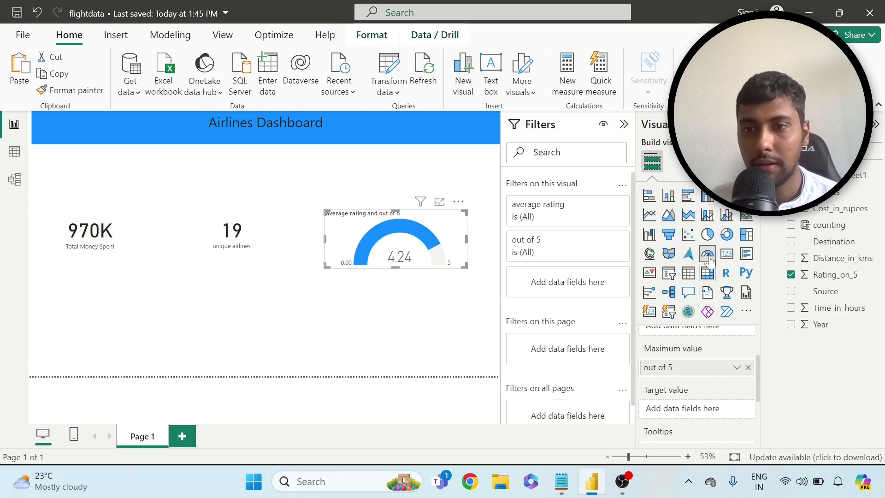
click(688, 196)
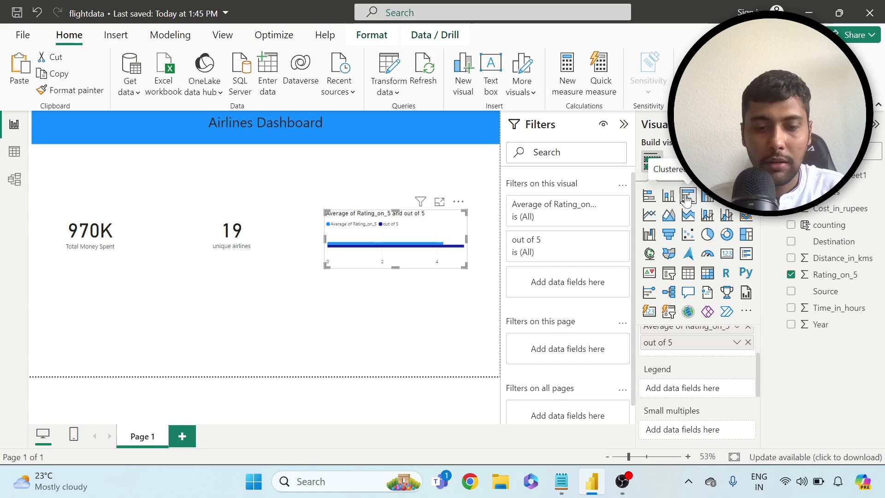
click(707, 253)
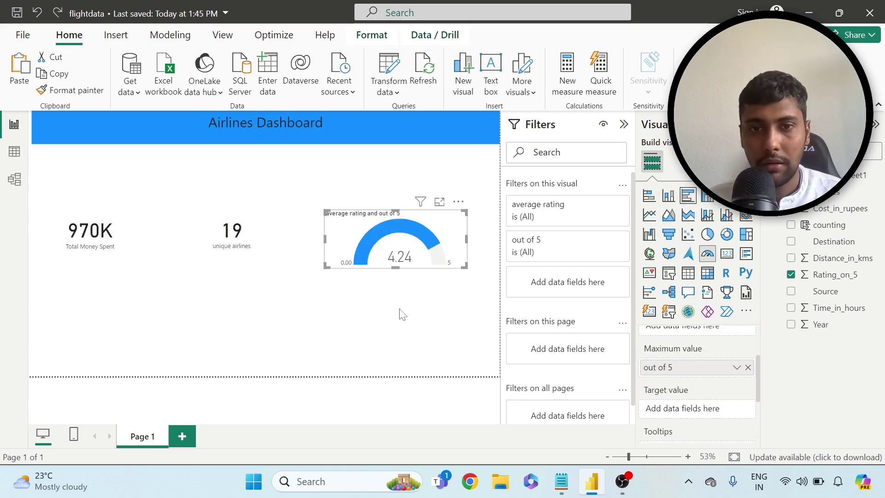
click(73, 315)
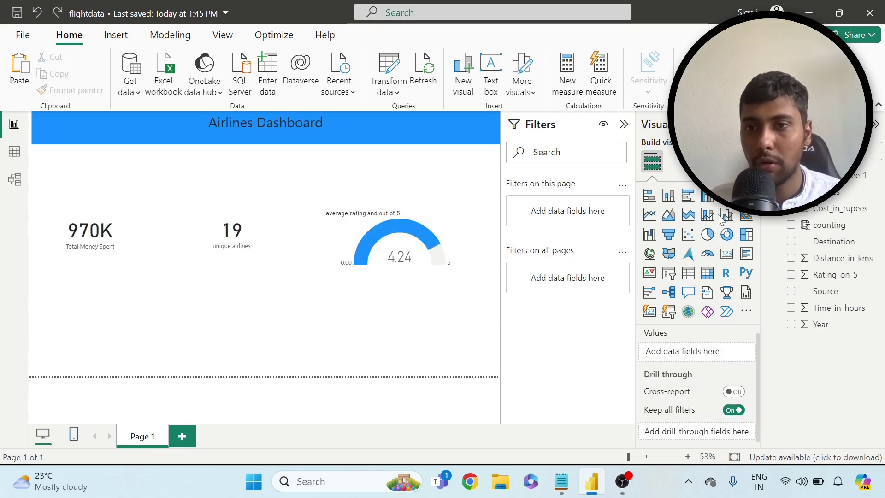
- Place a new clustered bar chart below the KPI cards, narrowed to fit
click(688, 196)
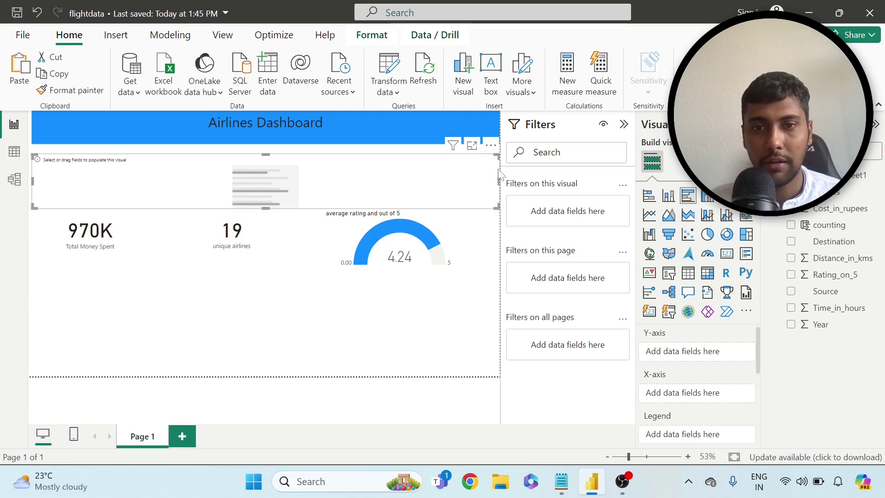
drag(498, 180, 350, 182)
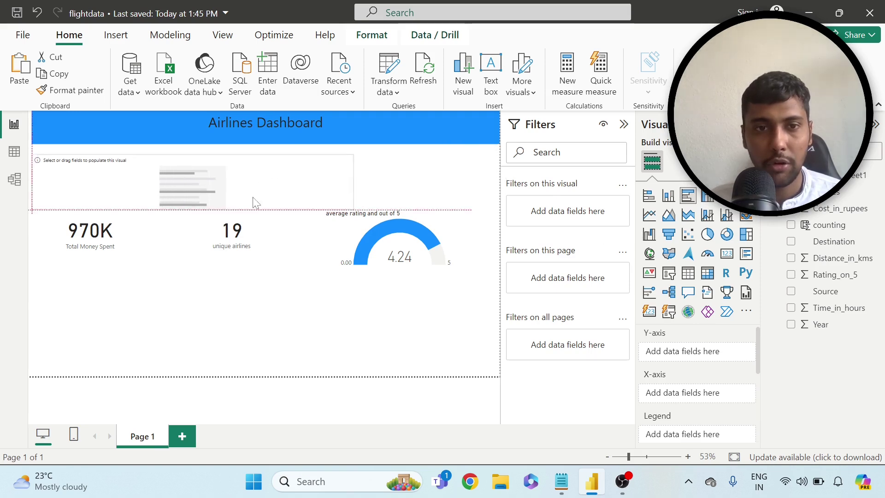
drag(202, 182, 210, 300)
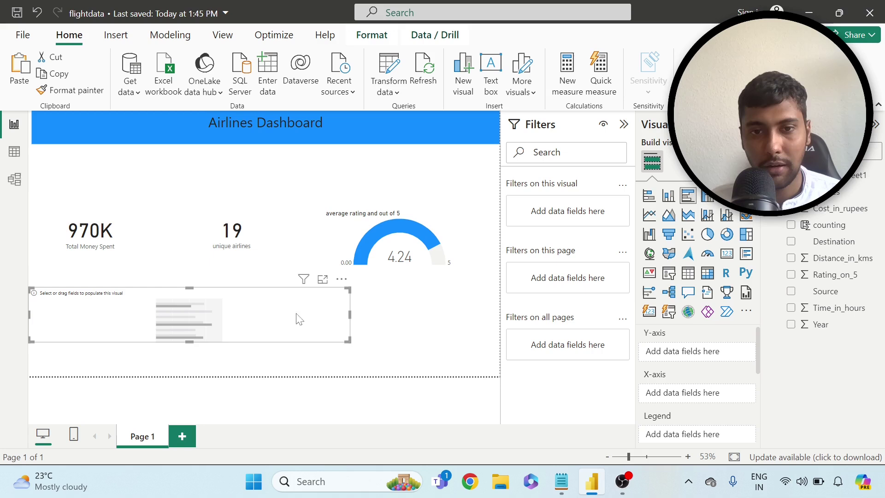
drag(348, 312, 317, 313)
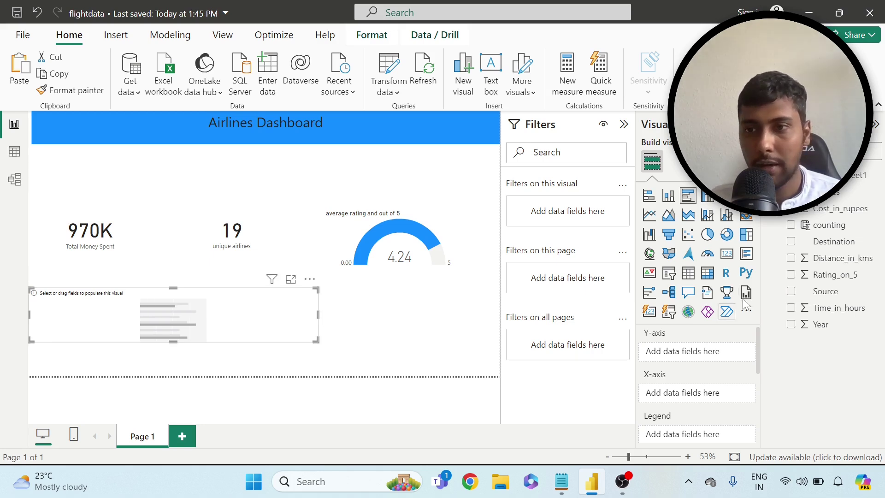
- Plot Sum of Distance_in_kms by Year in the bar chart and make it taller
drag(825, 324, 683, 353)
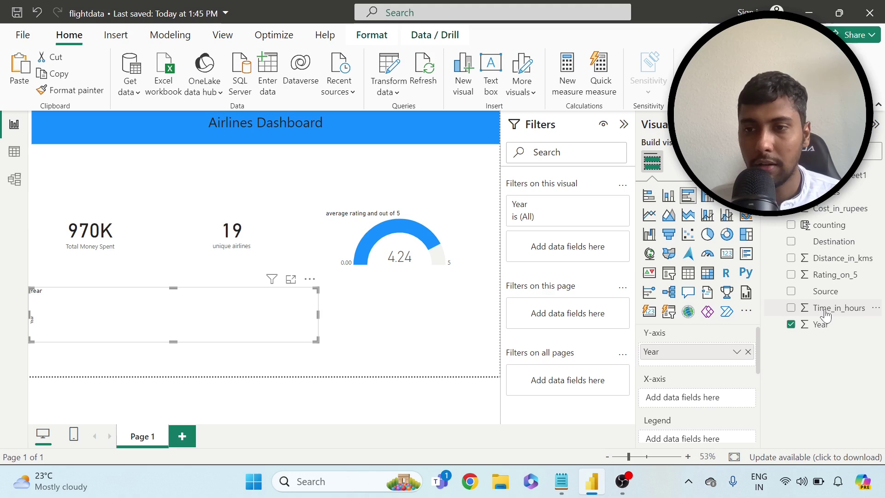
drag(848, 258, 719, 398)
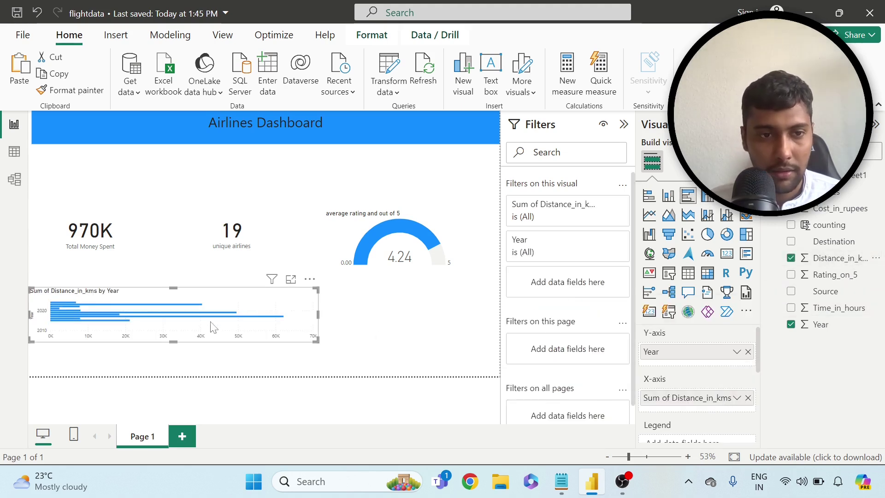
drag(173, 342, 174, 363)
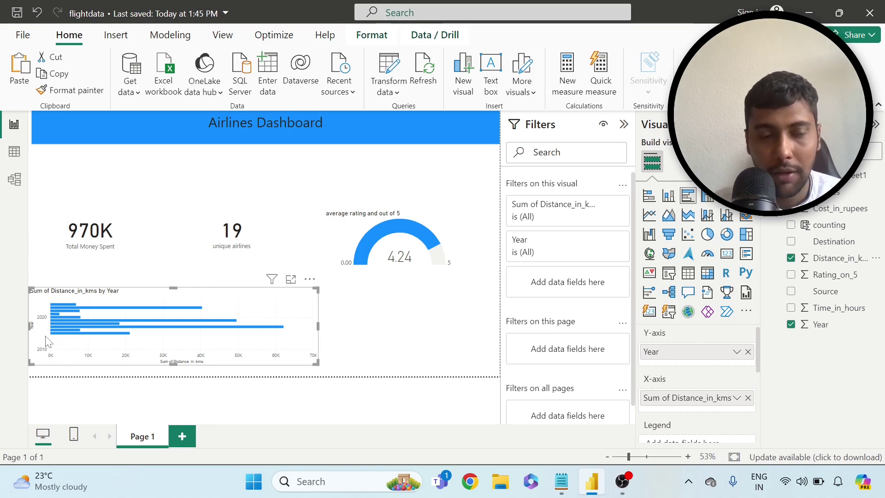
mouse_move(77, 339)
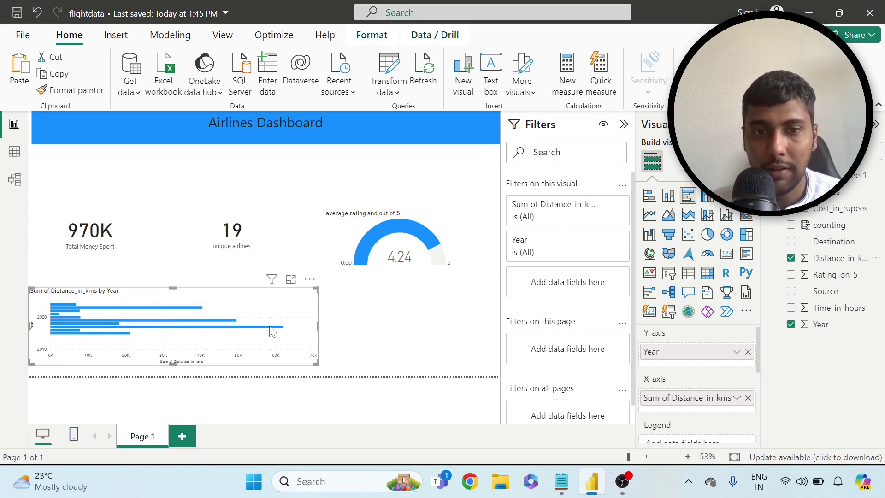
- Scroll through the airlines data in Table view twice, returning to the report each time
mouse_move(272, 331)
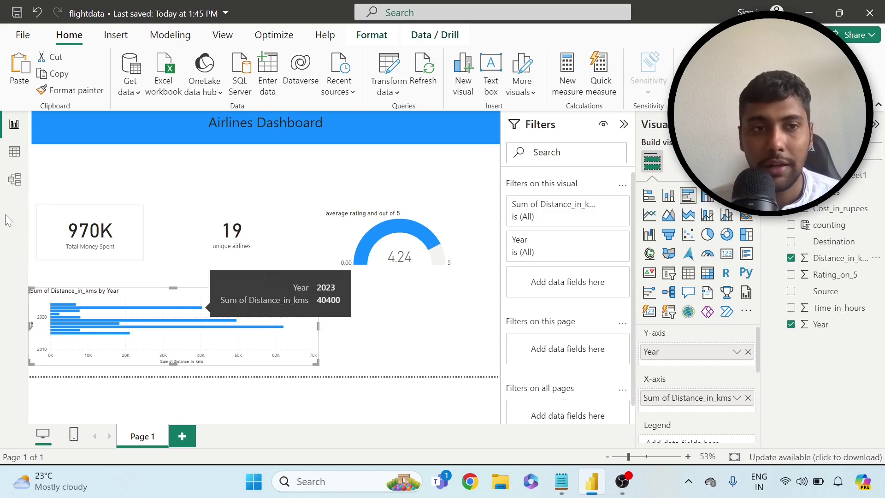
click(14, 152)
scroll(239, 275, down, 2)
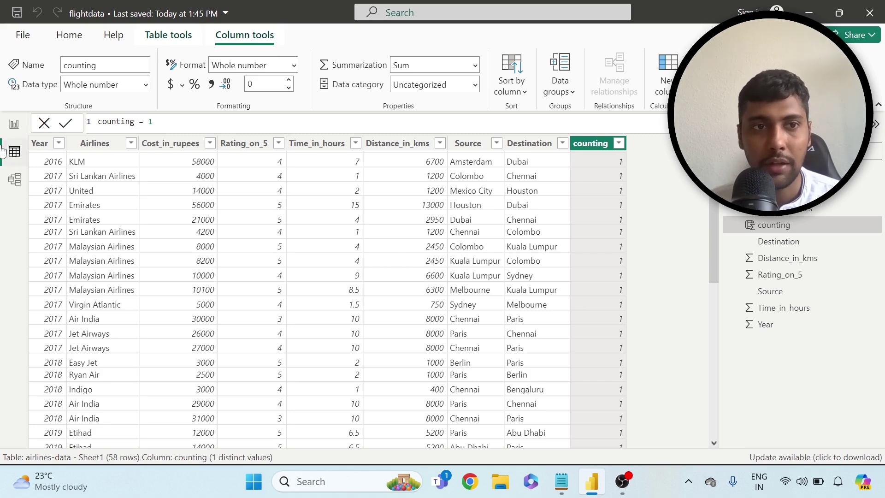
click(15, 128)
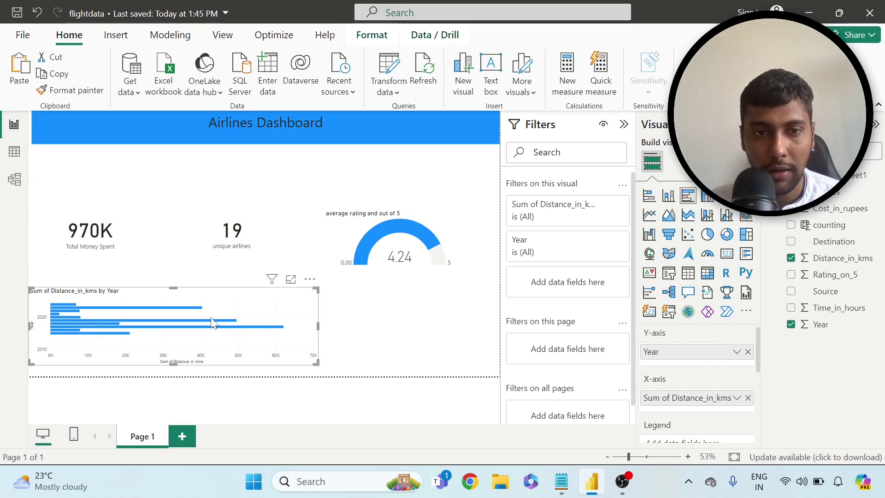
mouse_move(217, 326)
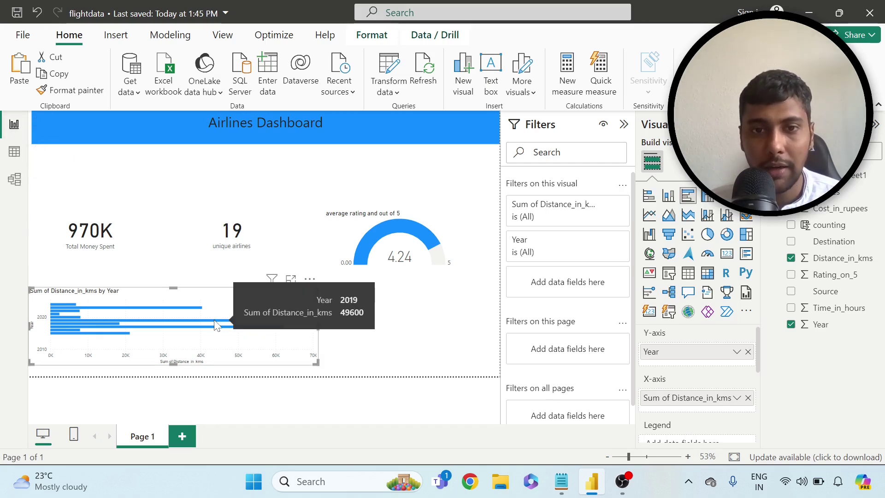
click(14, 151)
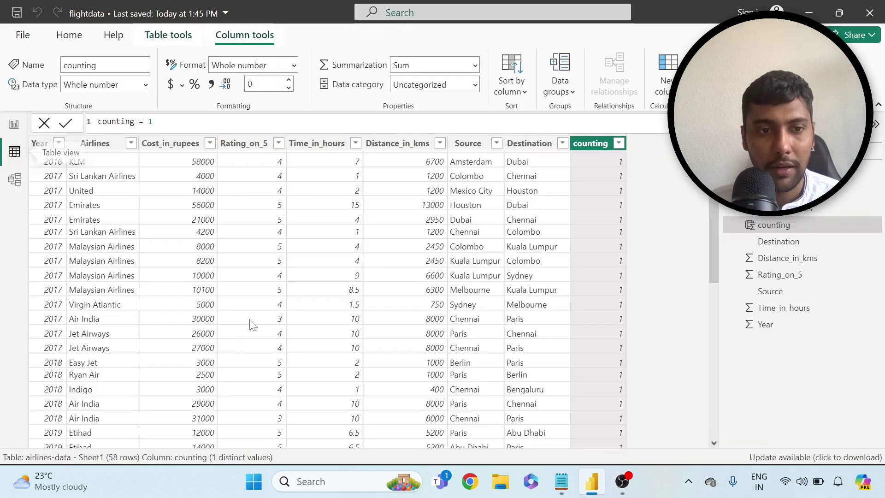
scroll(248, 316, down, 1)
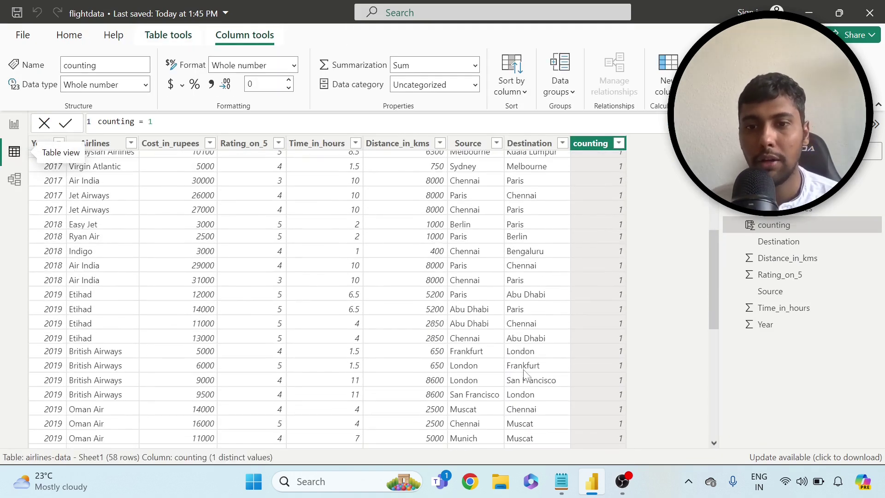
scroll(507, 350, down, 2)
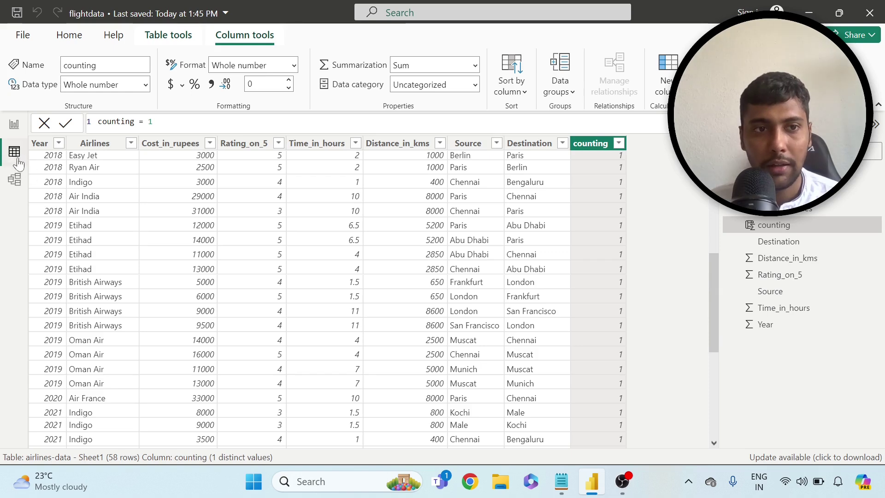
click(13, 131)
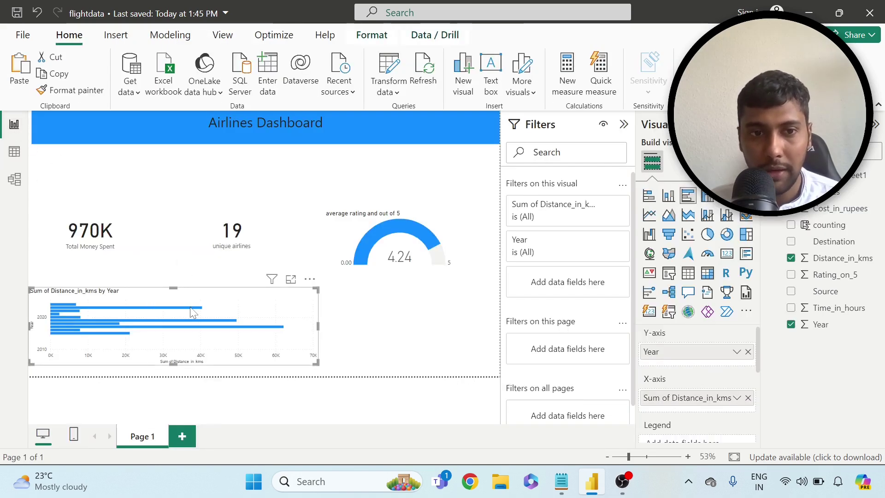
- Check the data table once more, return to the report, and bring up the Notepad list
mouse_move(192, 312)
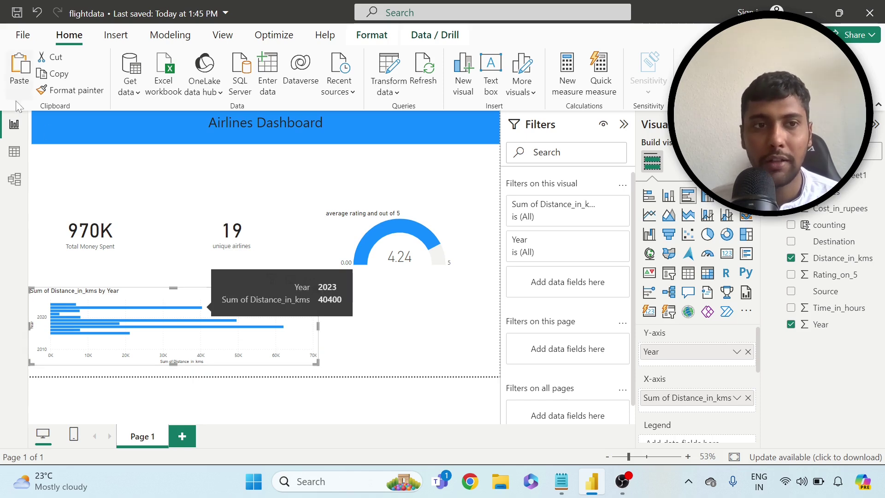
click(13, 159)
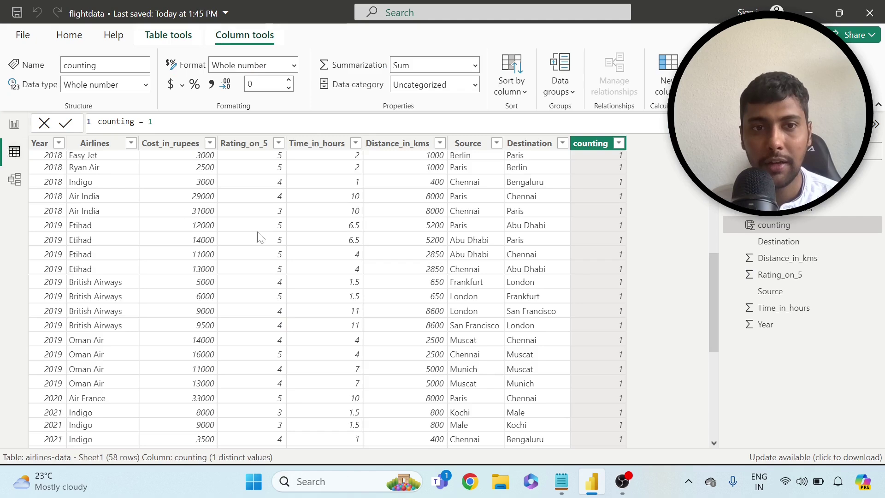
scroll(258, 233, down, 10)
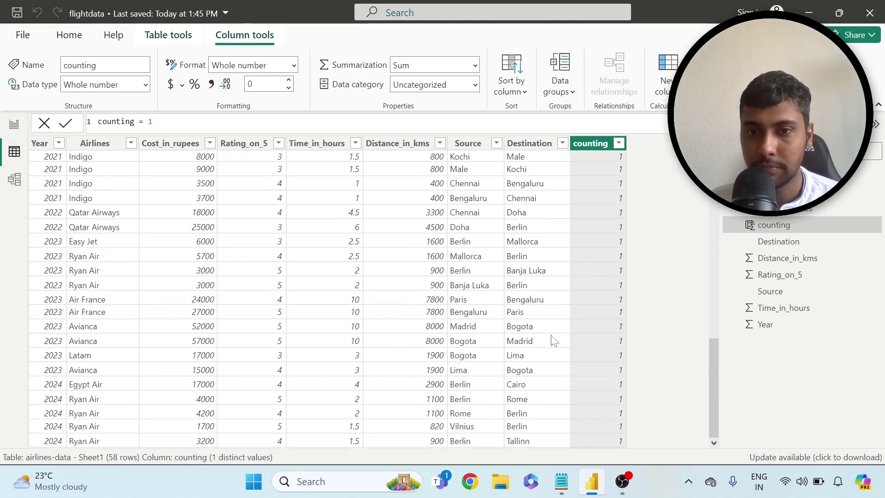
click(15, 124)
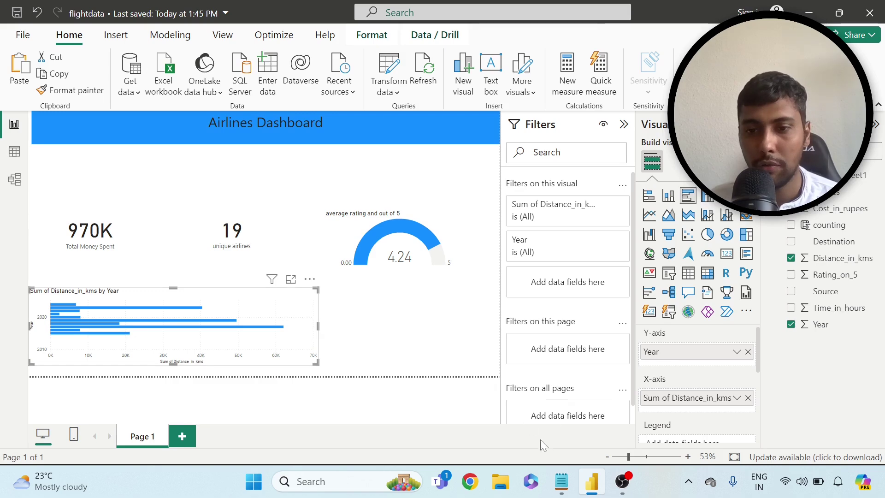
click(561, 481)
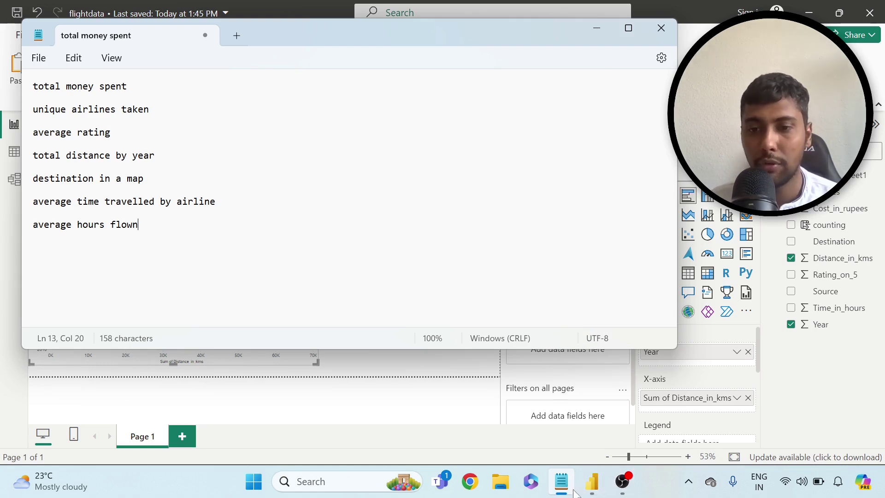
- Add a card showing the average of Time_in_hours (5.16) at the lower right
click(561, 482)
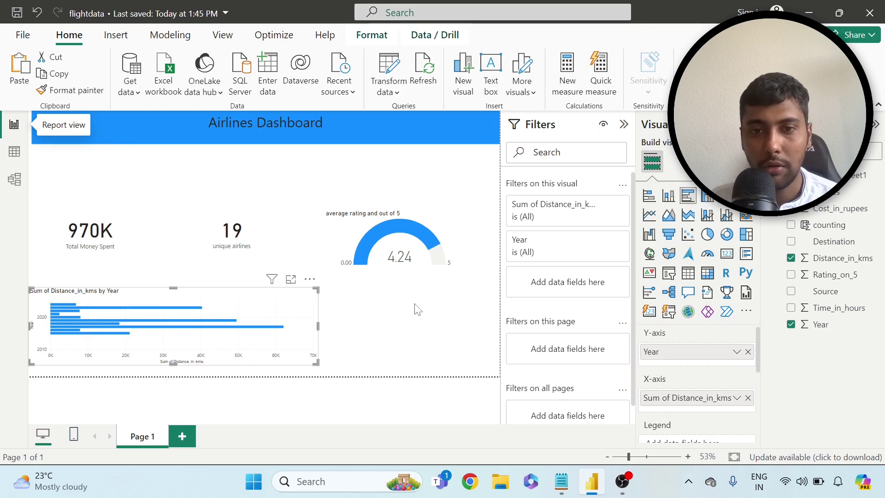
click(444, 304)
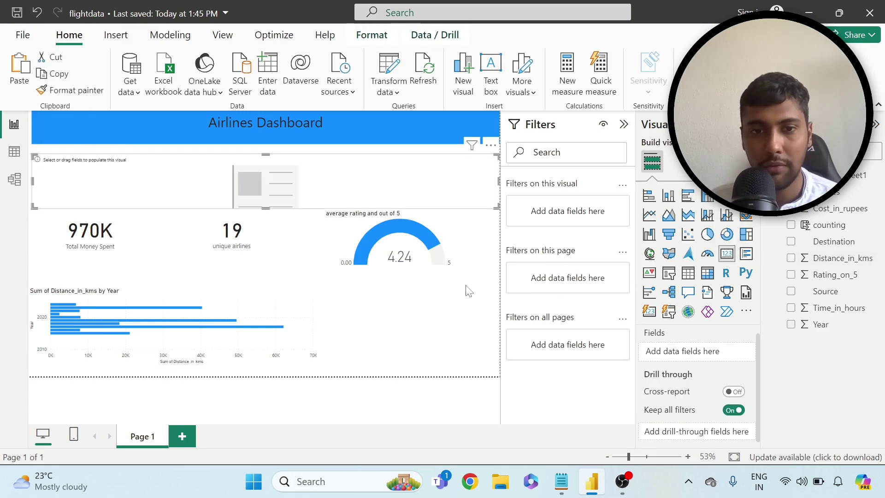
drag(499, 178, 536, 183)
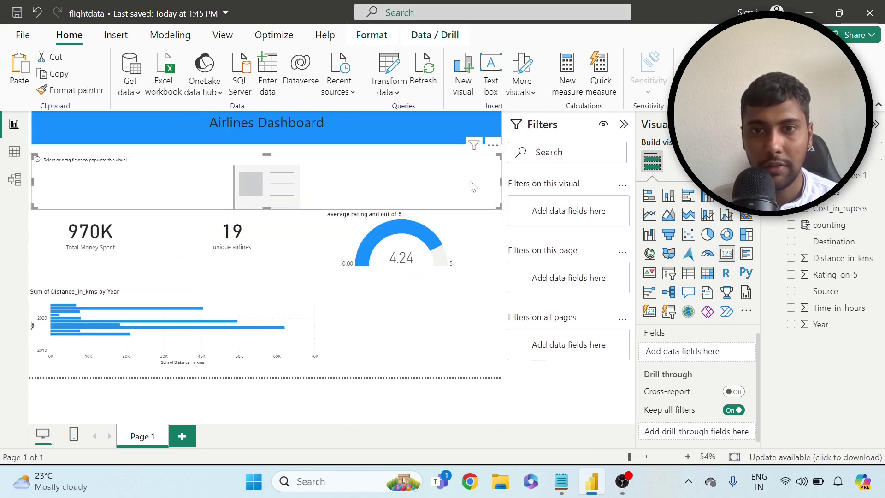
drag(500, 183, 389, 322)
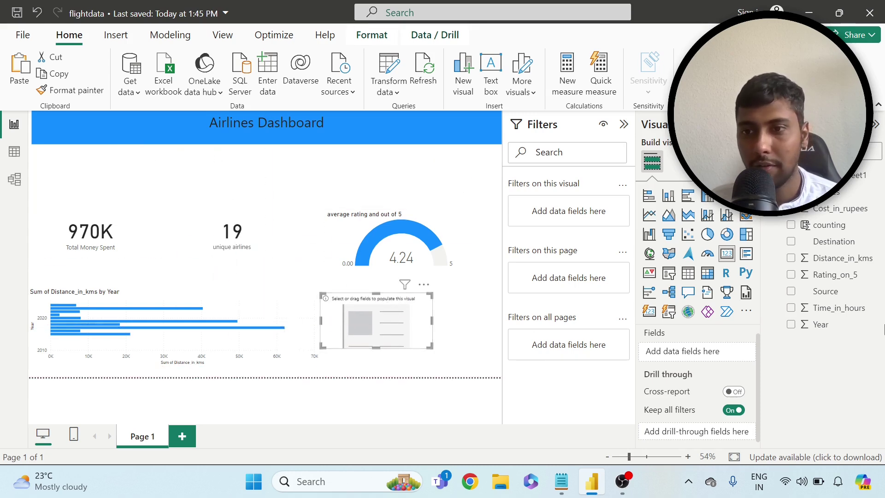
drag(840, 309, 736, 353)
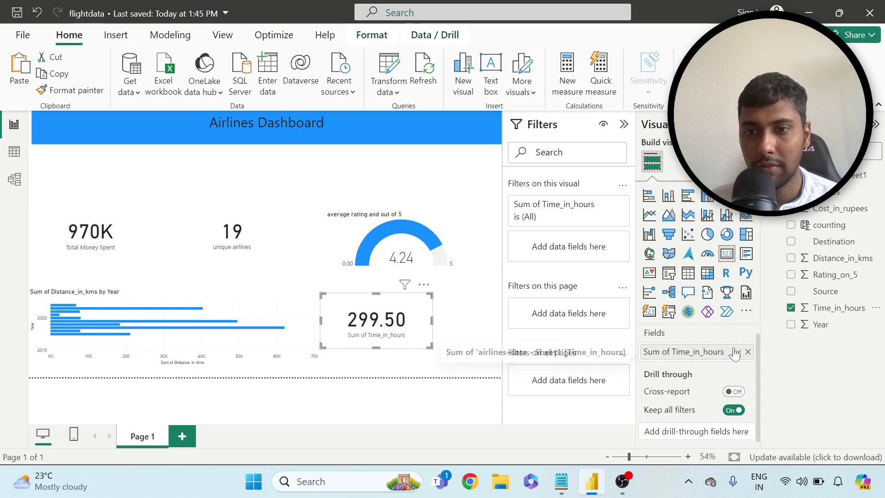
click(736, 352)
click(784, 198)
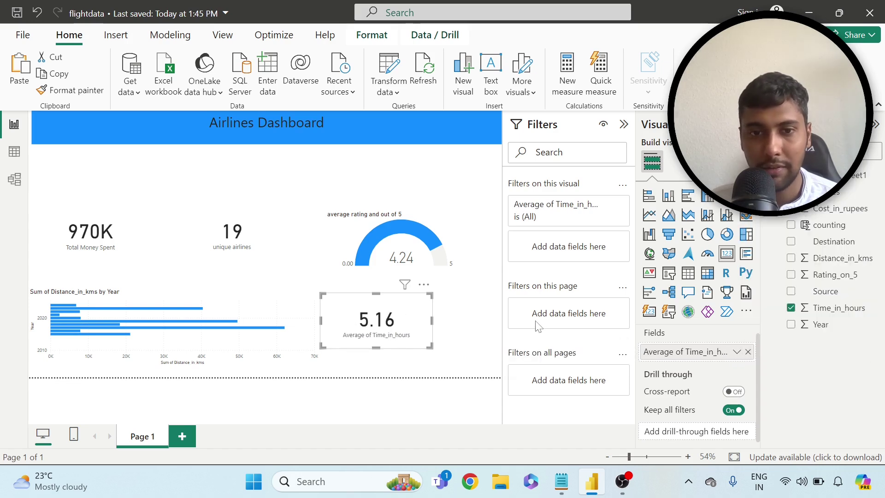
drag(432, 319, 441, 319)
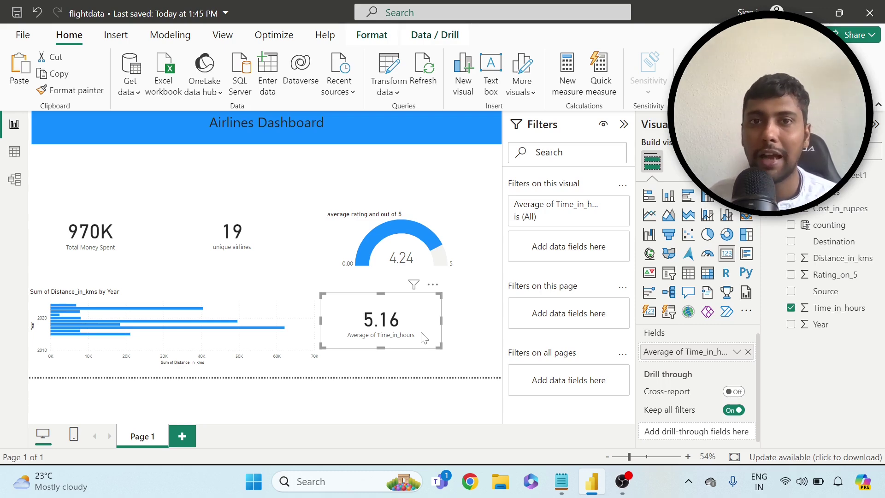
- Review the airlines data in Table view, then remove the average-hours card from the report
click(14, 151)
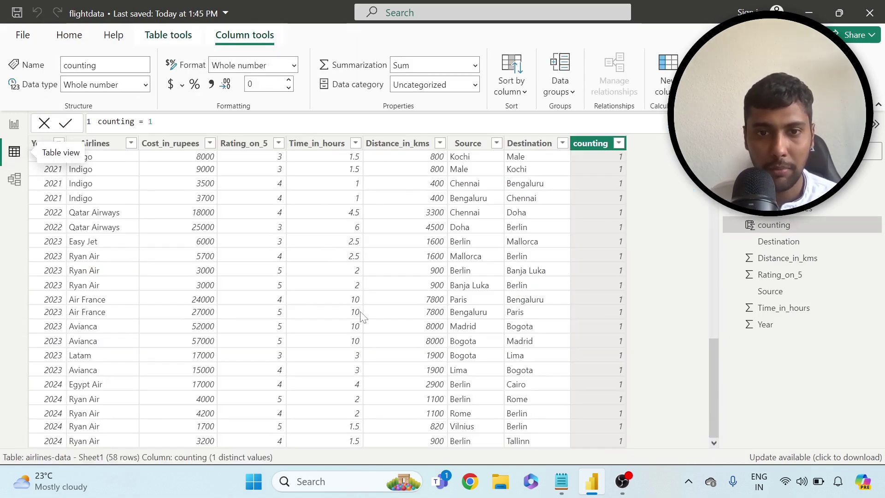
scroll(497, 415, up, 9)
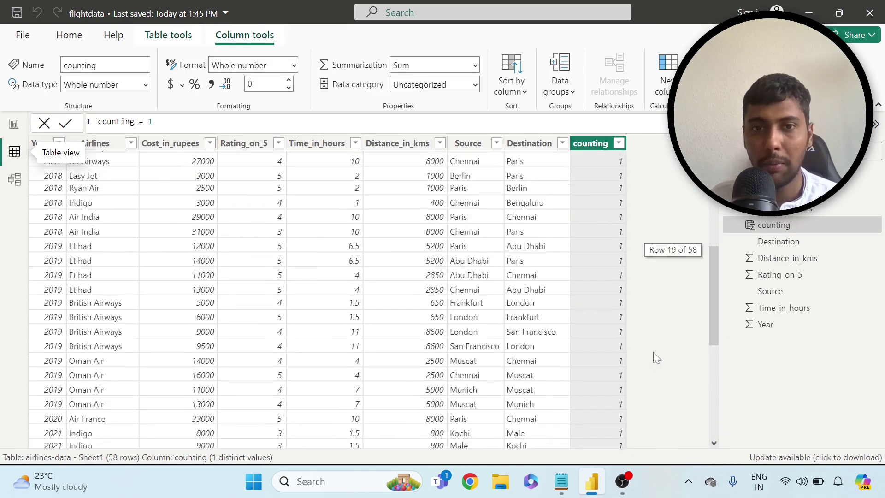
scroll(364, 299, up, 1)
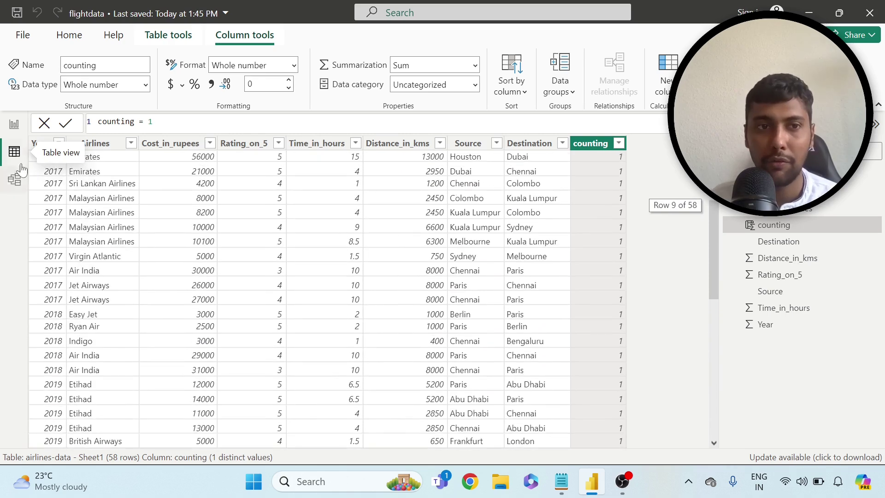
click(15, 132)
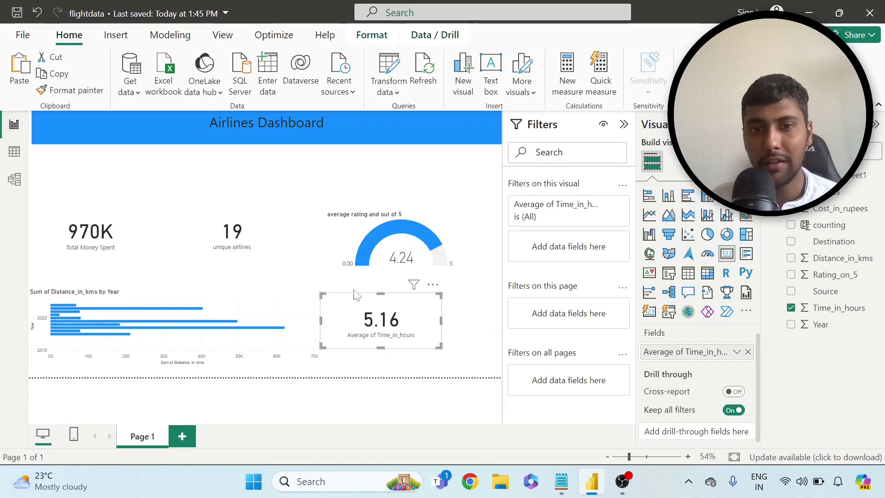
click(433, 284)
click(490, 318)
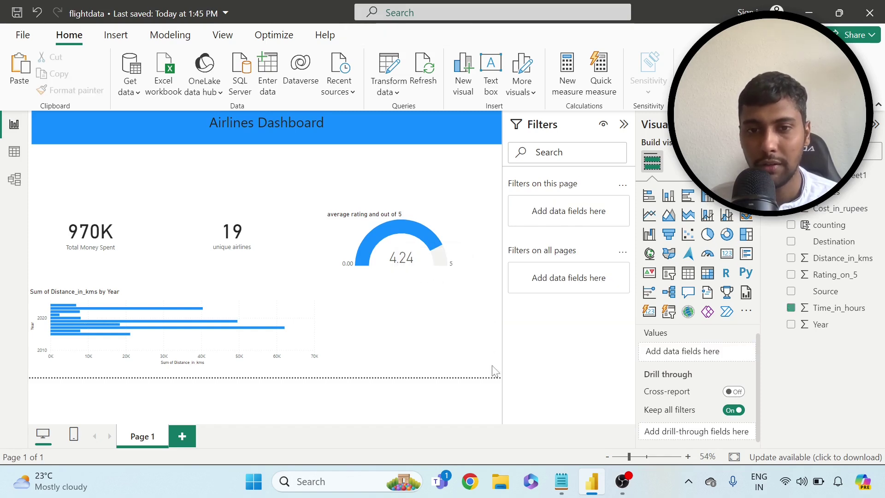
mouse_move(564, 482)
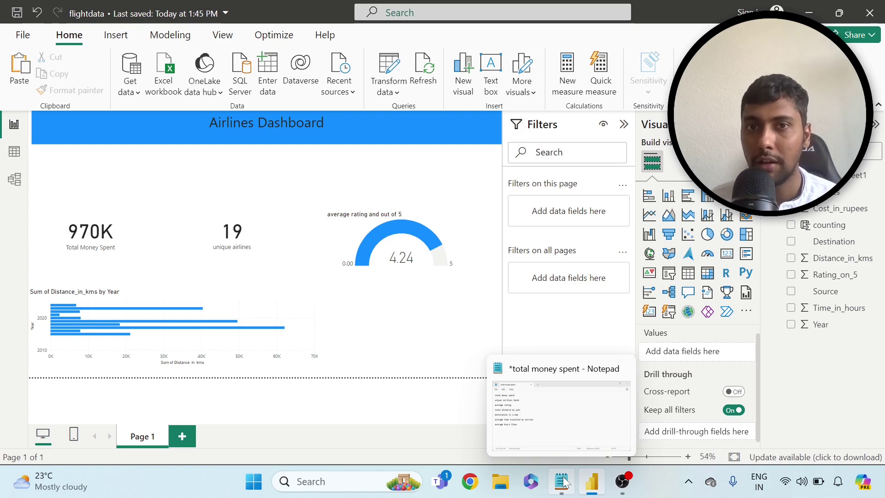
click(564, 482)
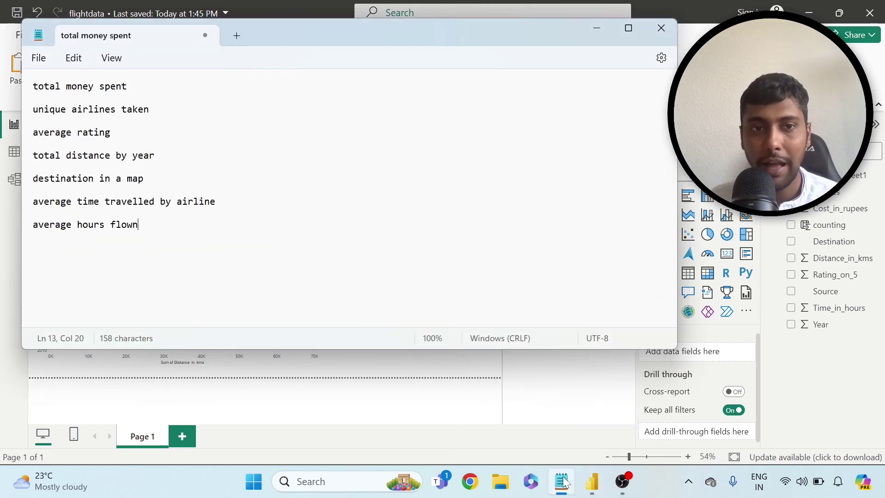
click(564, 482)
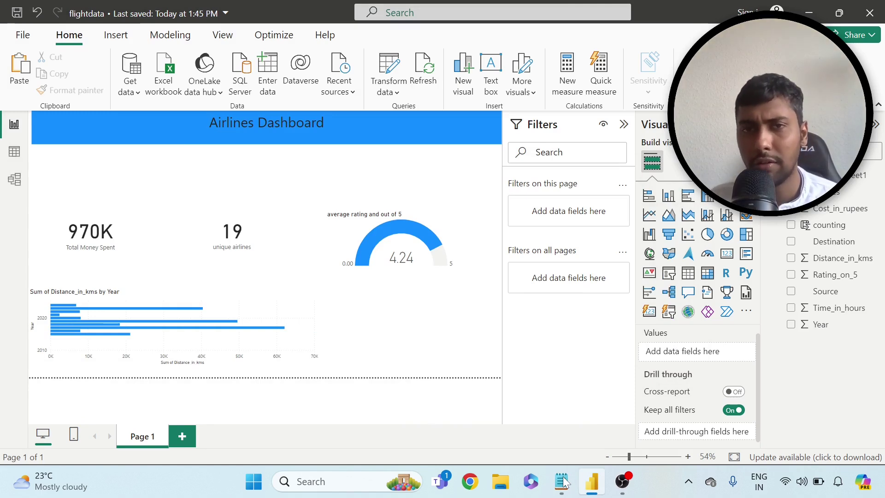
click(565, 482)
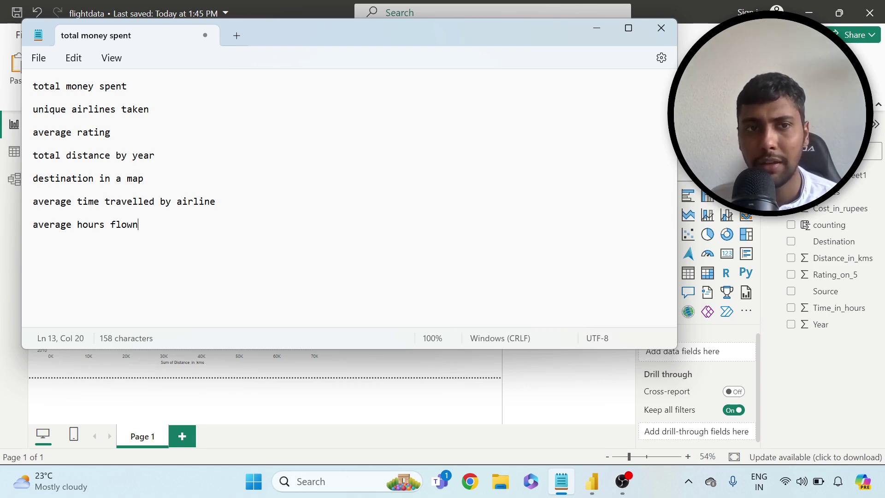
click(561, 481)
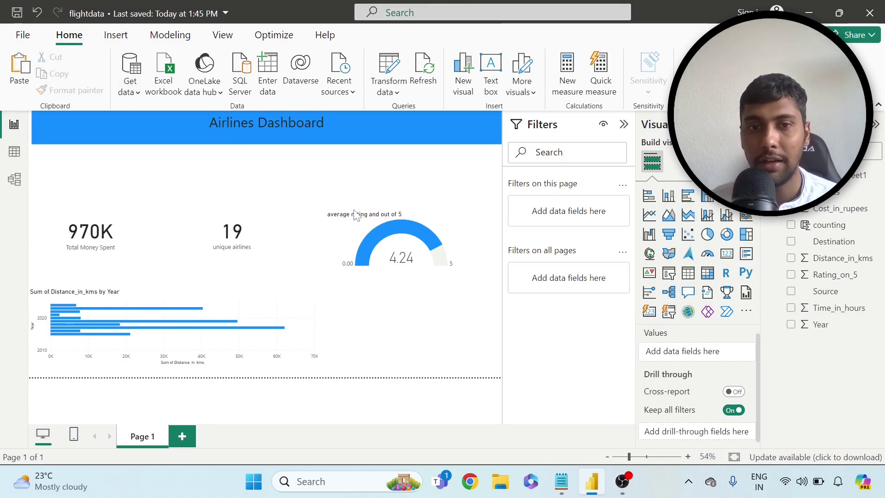
- Move the average rating gauge down beside the bar chart
click(347, 240)
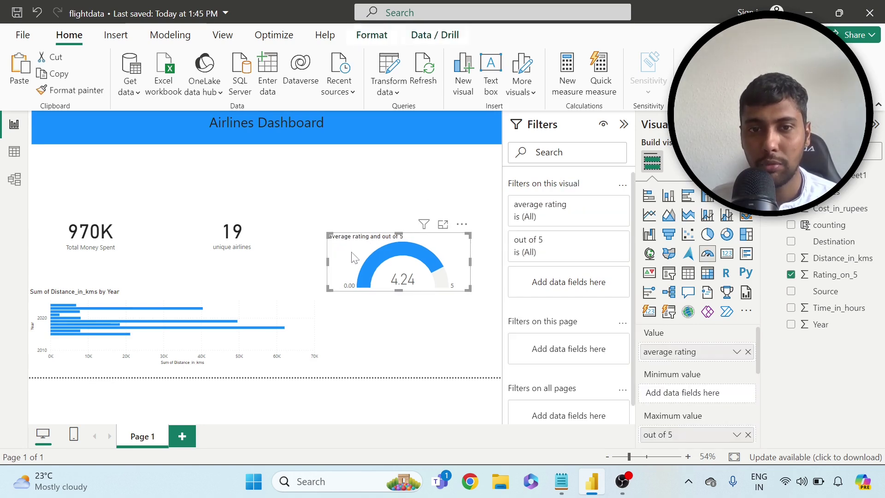
drag(347, 241, 355, 325)
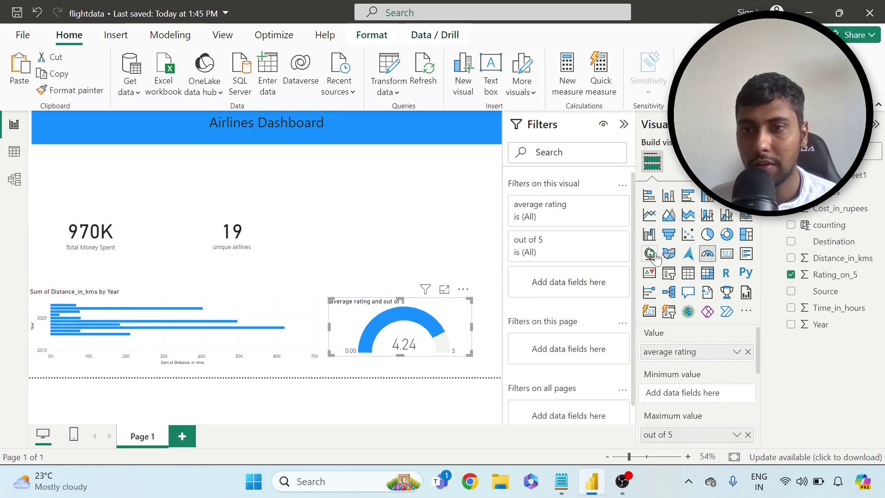
click(450, 223)
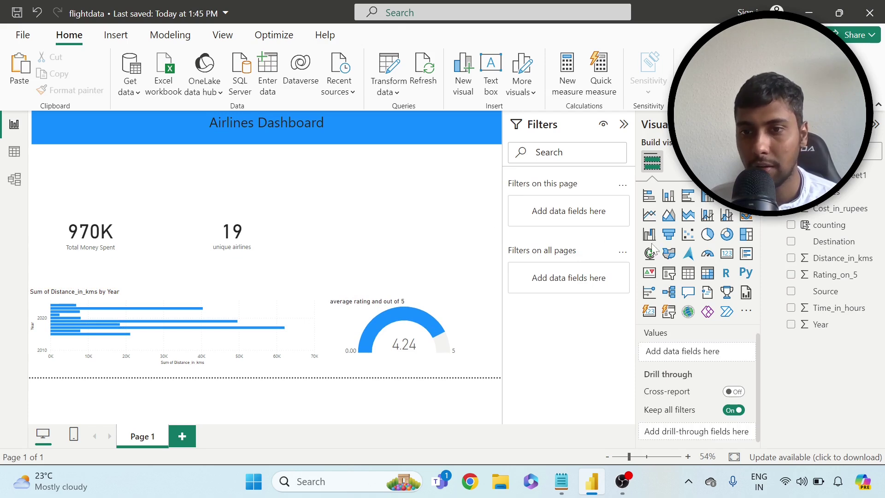
- Add a narrow Airlines slicer below the title and filter it to Air France
click(669, 273)
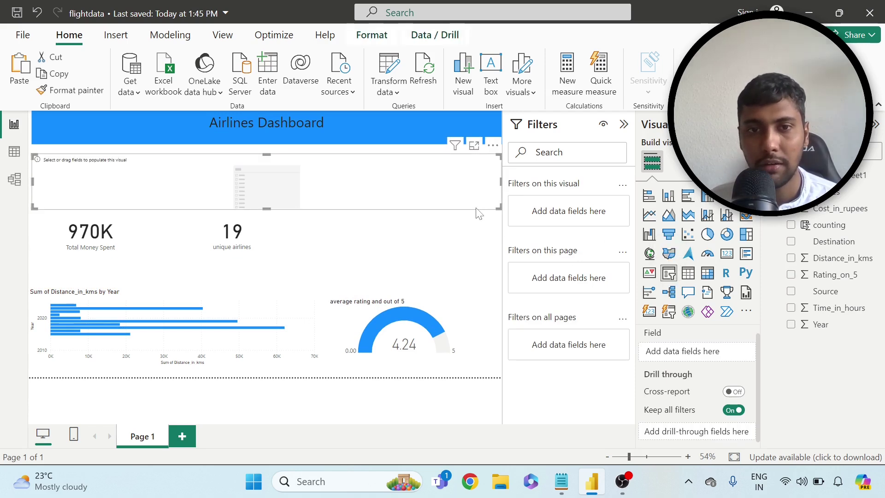
drag(501, 181, 298, 175)
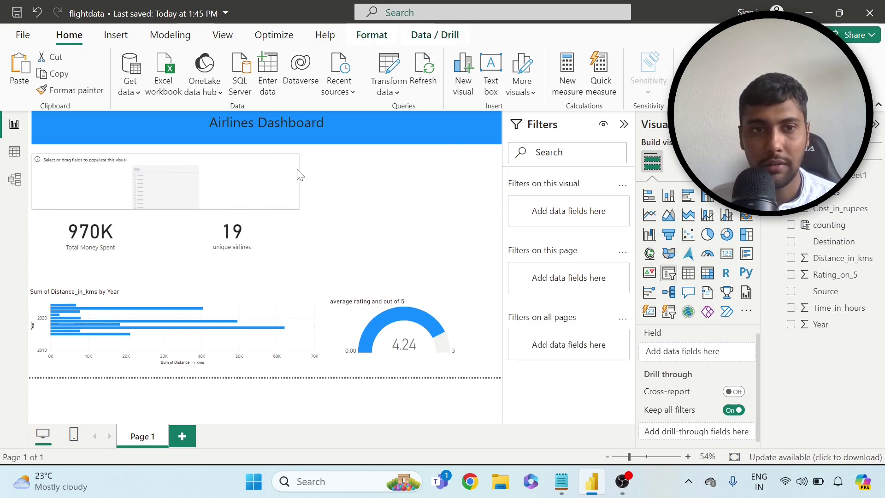
drag(223, 174, 387, 178)
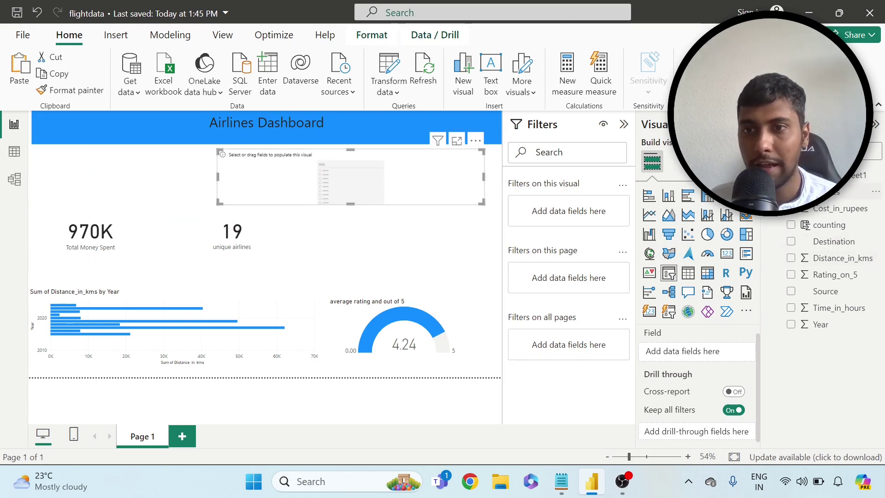
click(791, 191)
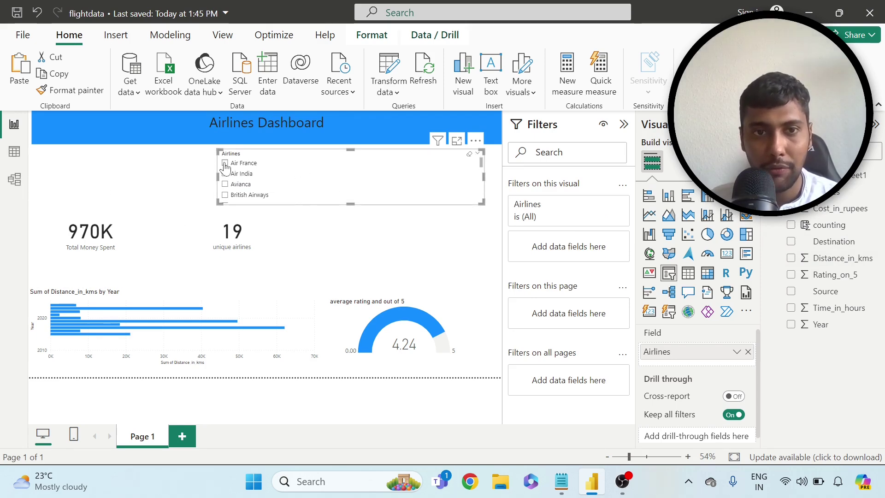
click(225, 164)
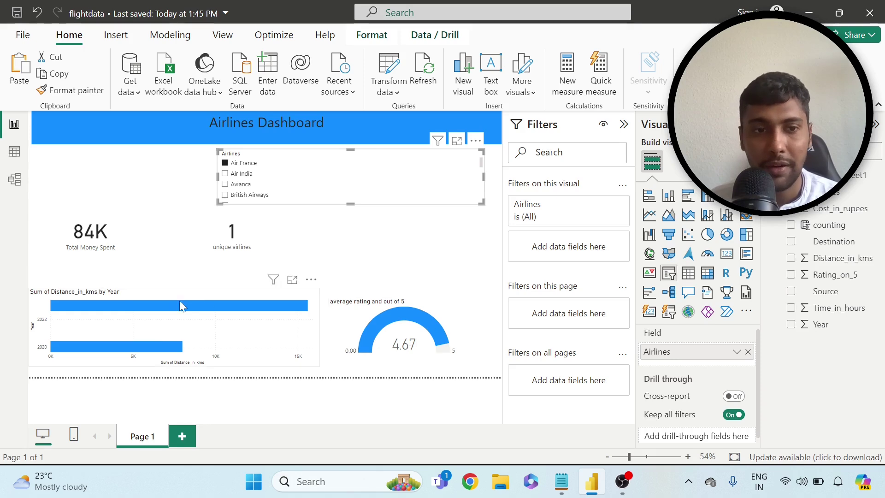
- Test the slicer with Air India, Avianca, British Airways and Air France, then clear all selections
mouse_move(132, 345)
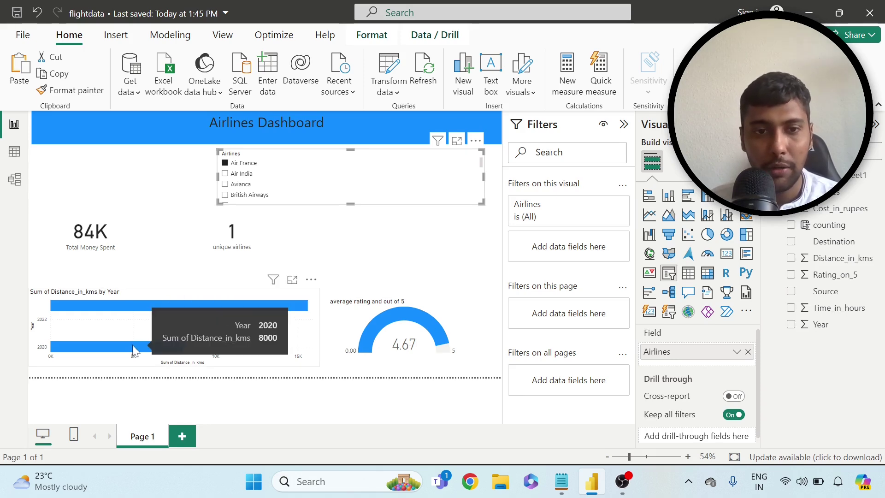
click(230, 176)
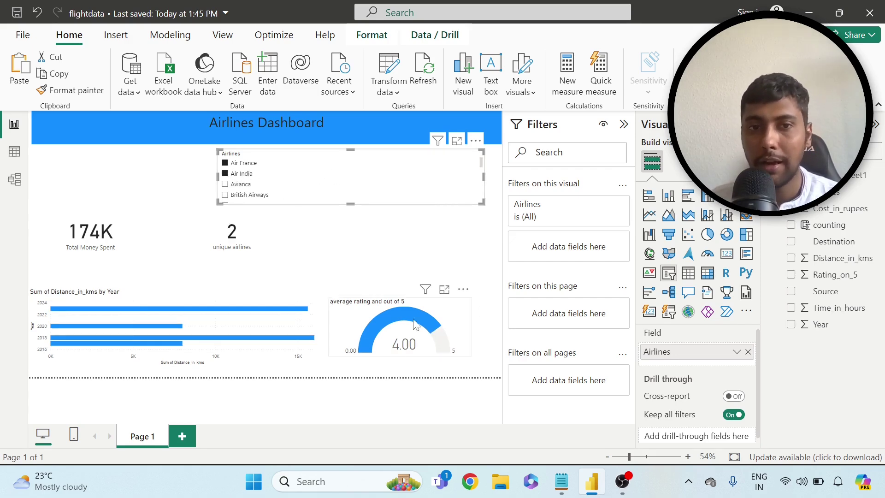
click(226, 184)
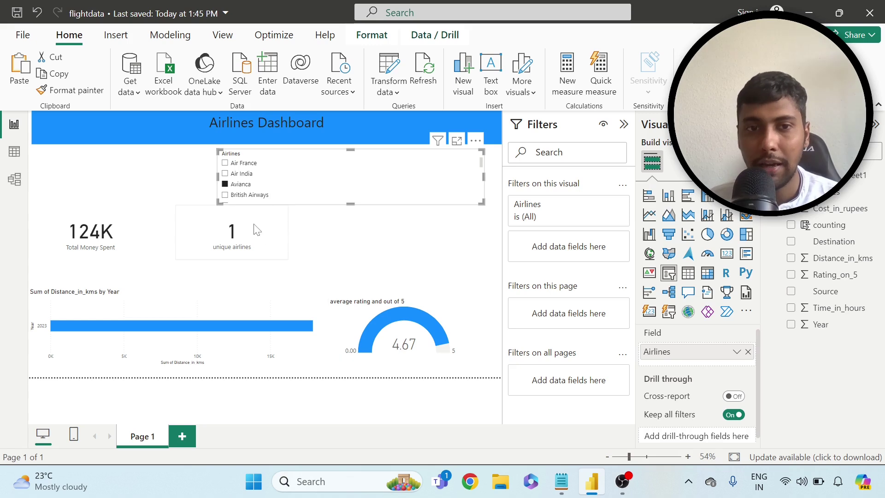
click(225, 195)
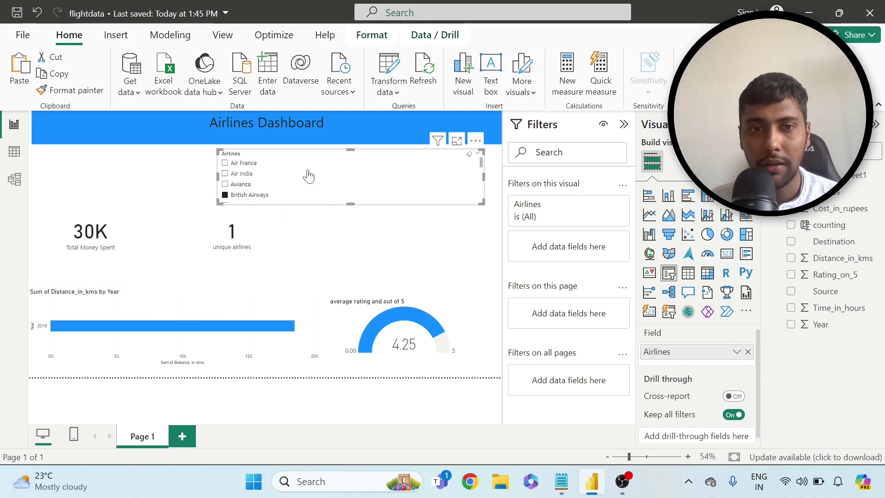
click(227, 163)
ctrl+click(226, 173)
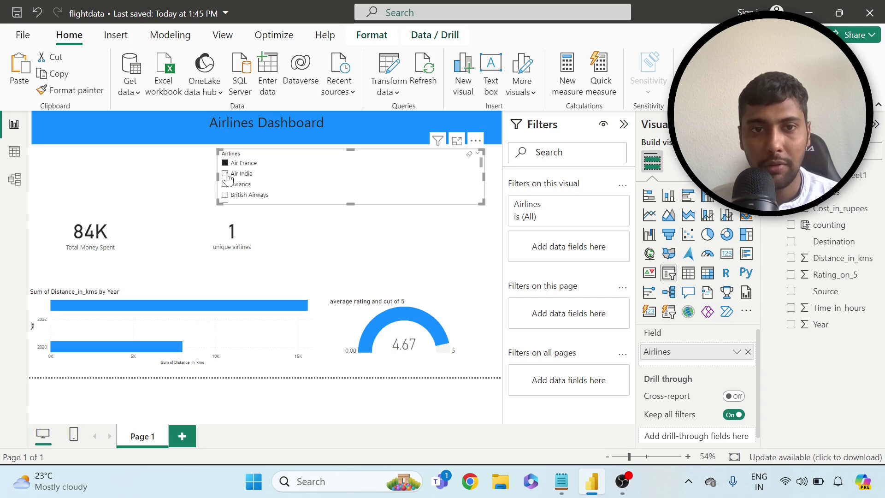
click(469, 154)
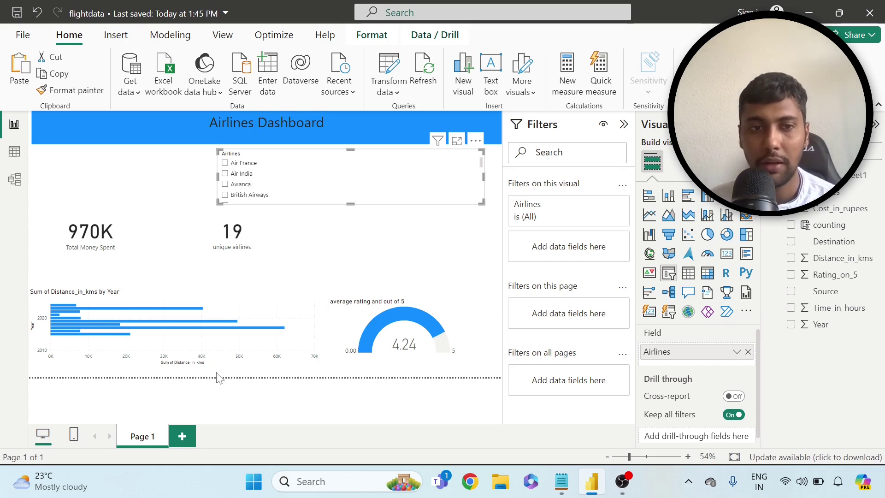
- Add a second report page, glance at the data table, then show the blank Page 2
click(561, 482)
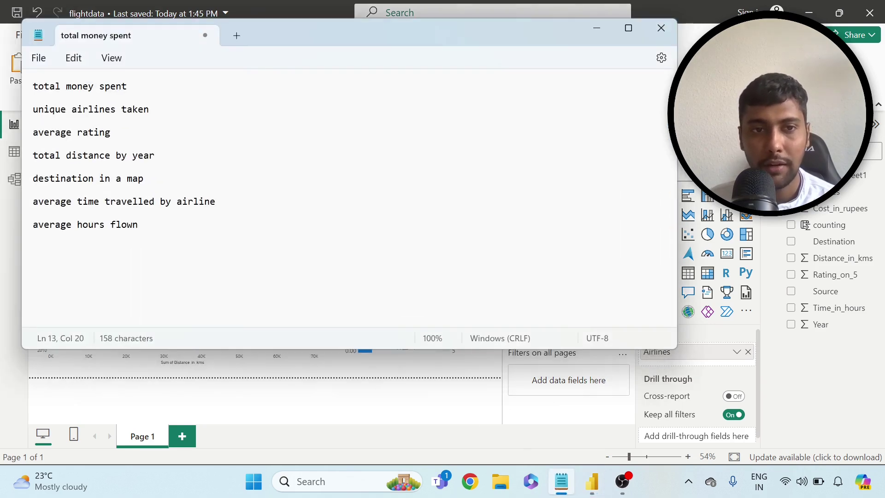
click(562, 481)
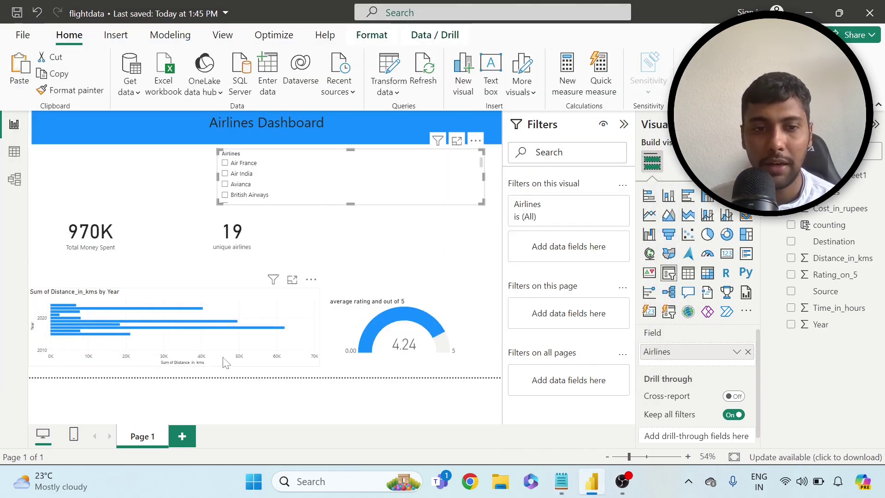
click(183, 437)
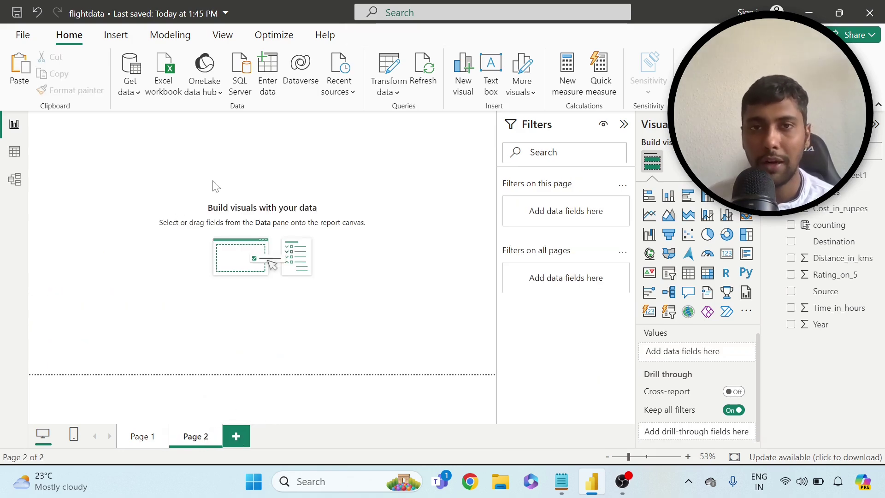
click(14, 152)
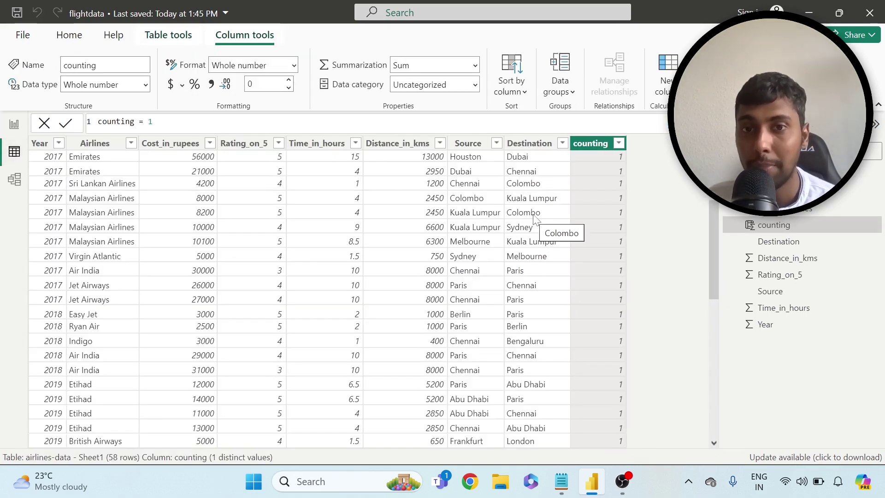
click(13, 125)
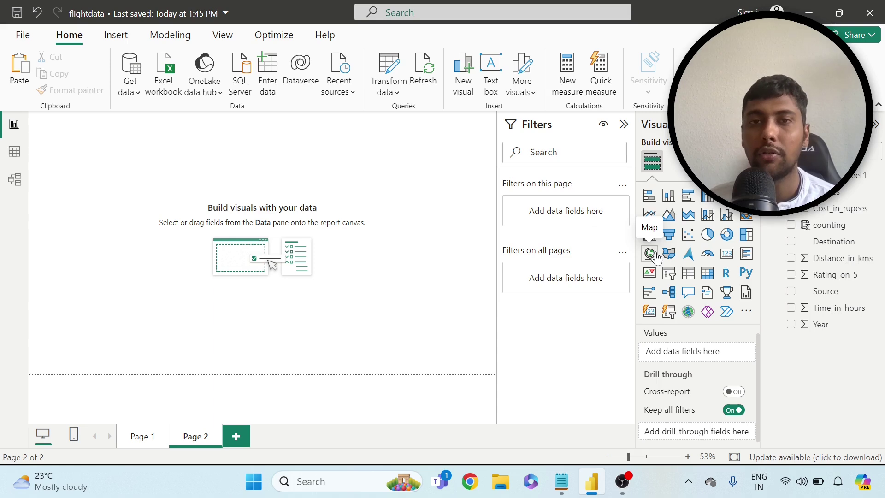
click(22, 35)
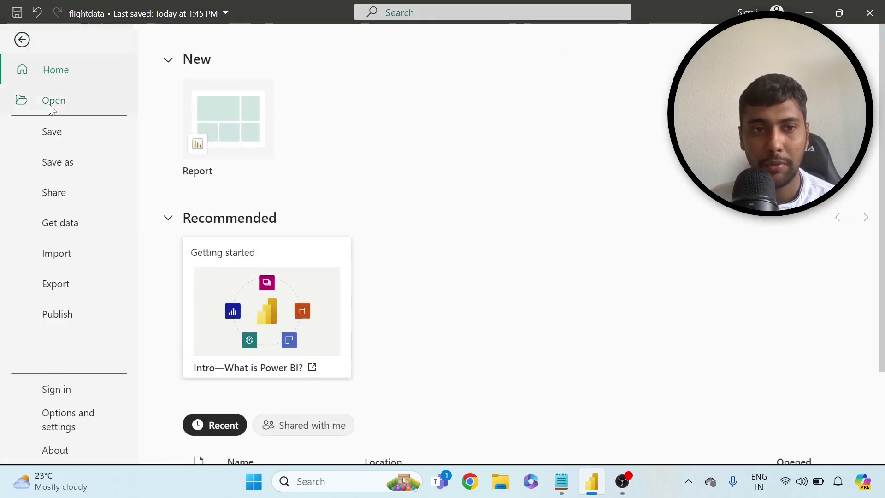
click(89, 412)
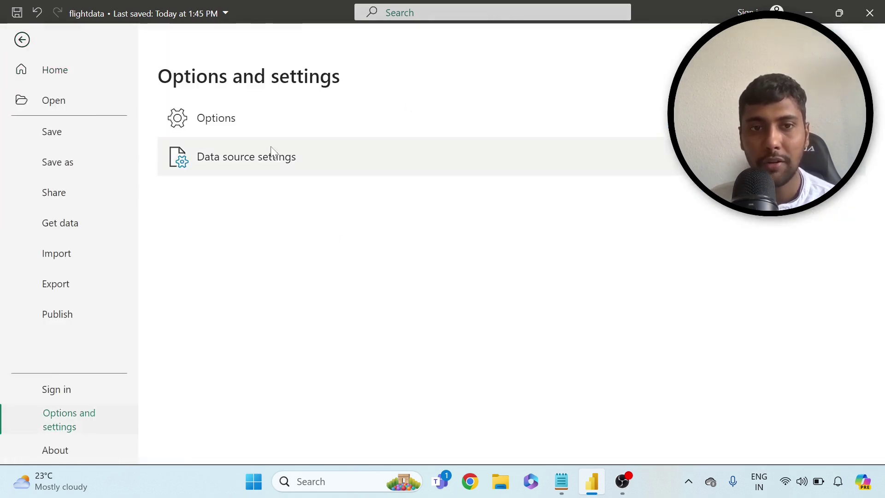
click(257, 135)
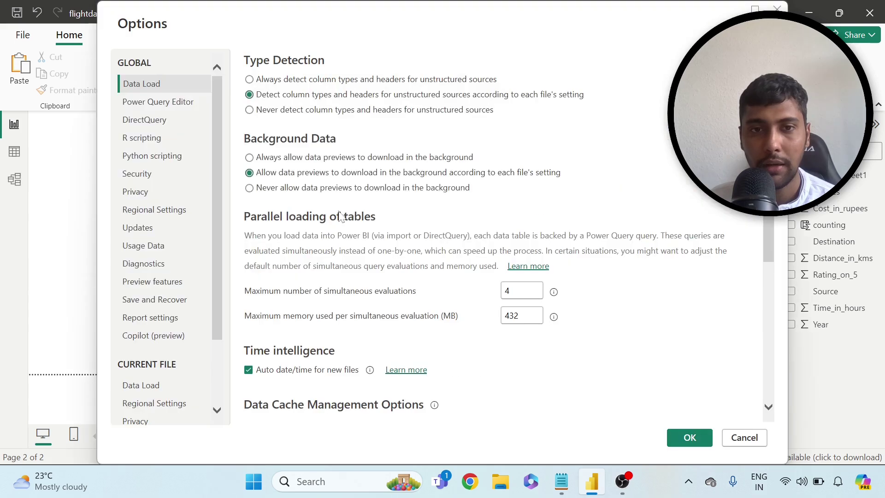
click(159, 175)
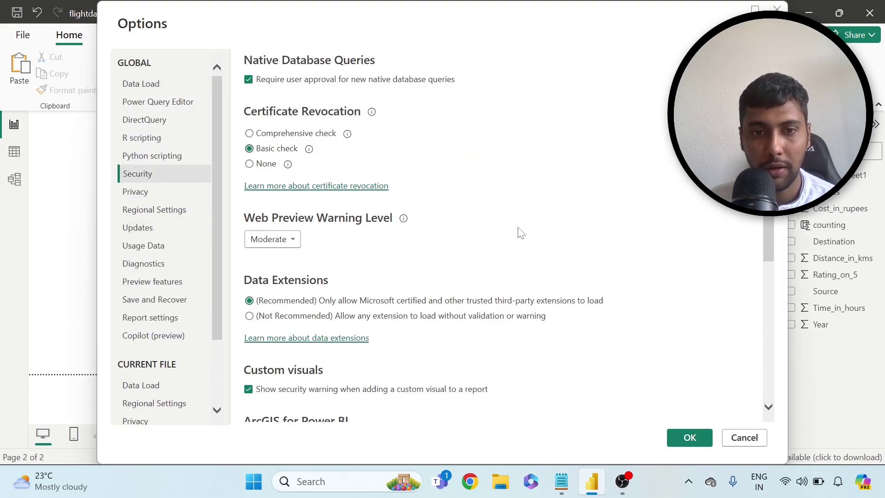
scroll(508, 239, down, 5)
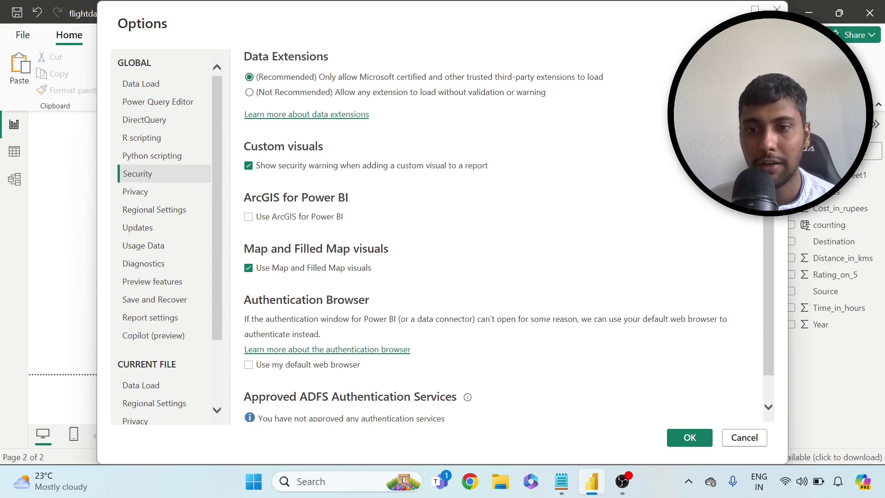
key(Escape)
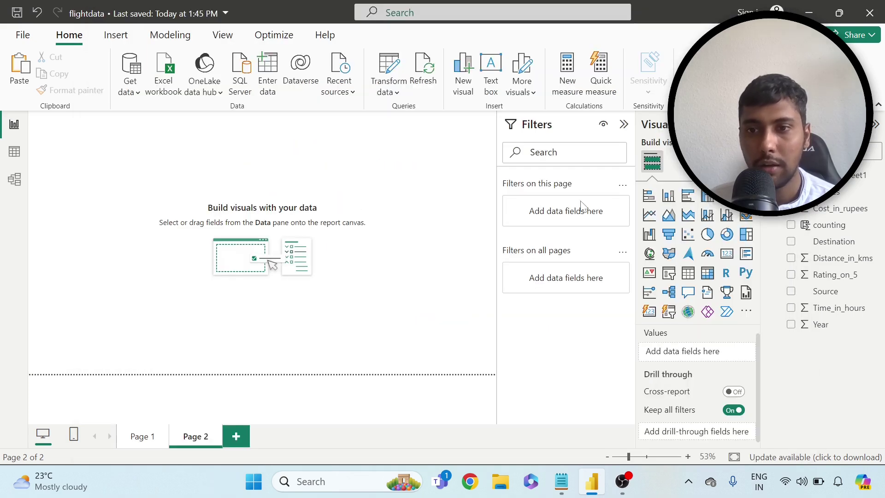
- Add a large map visual on Page 2 plotting the Destination field as locations
click(649, 254)
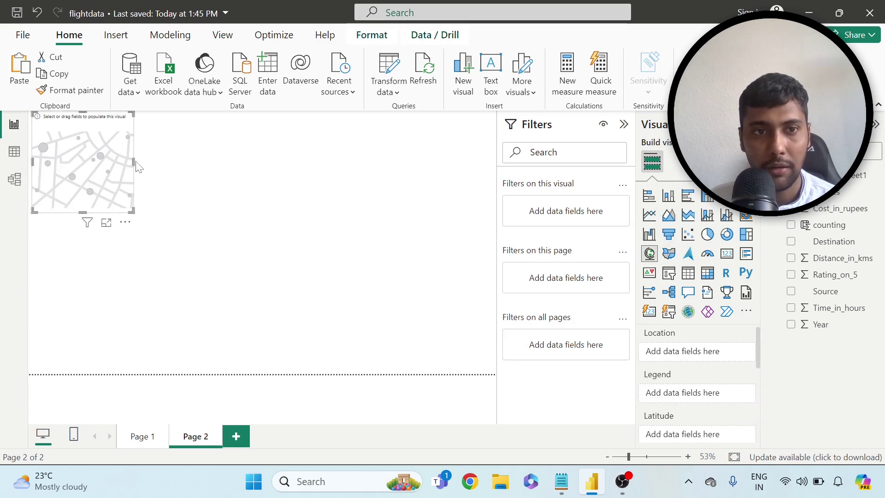
drag(133, 161, 396, 162)
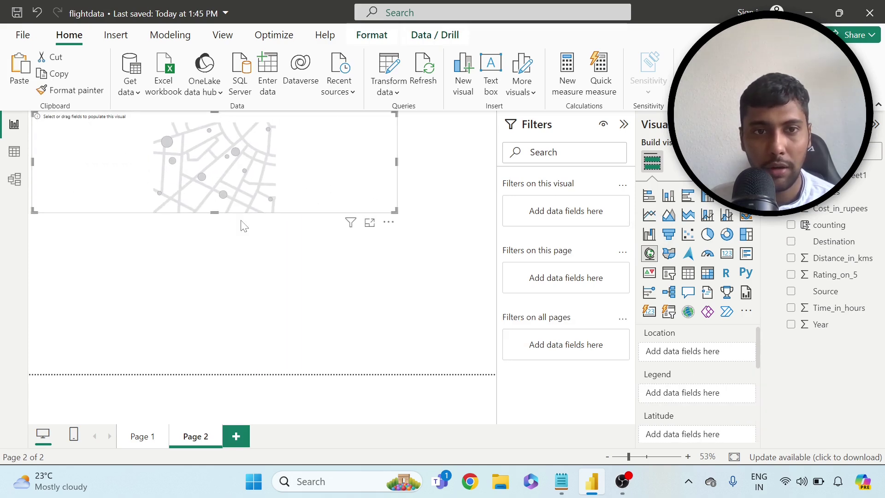
drag(215, 212, 235, 319)
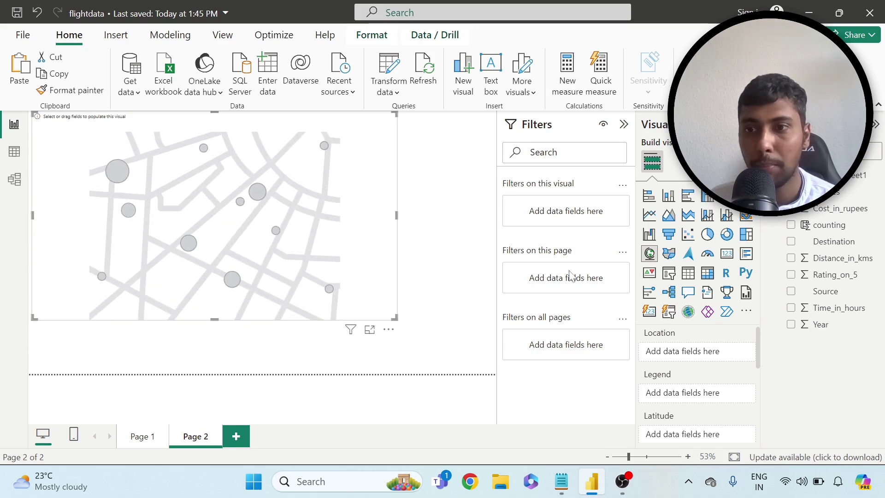
click(792, 242)
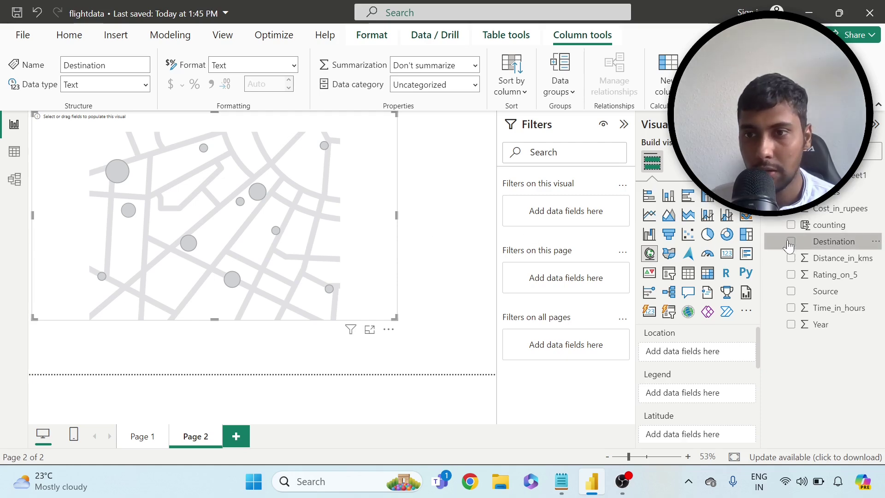
drag(835, 243, 725, 340)
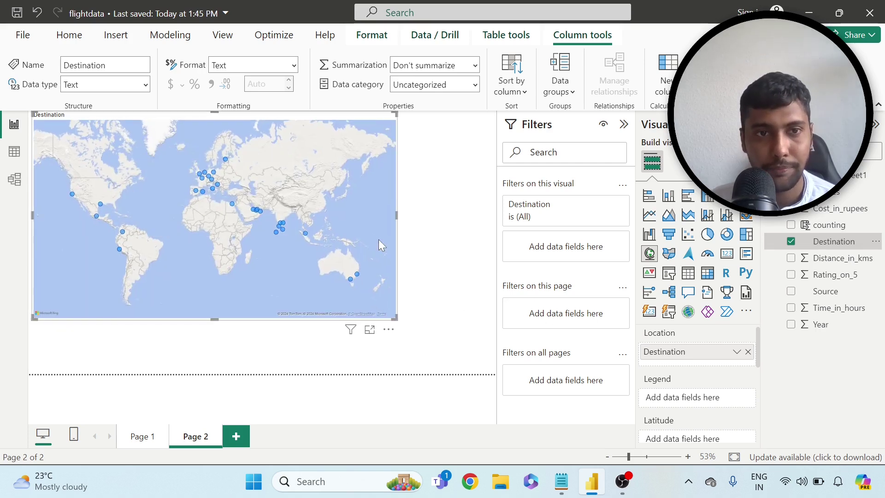
drag(397, 215, 437, 221)
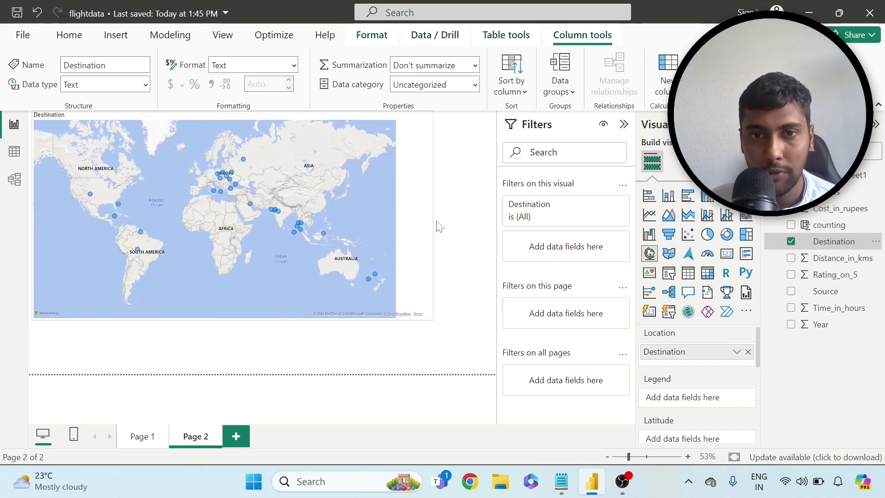
drag(236, 319, 237, 351)
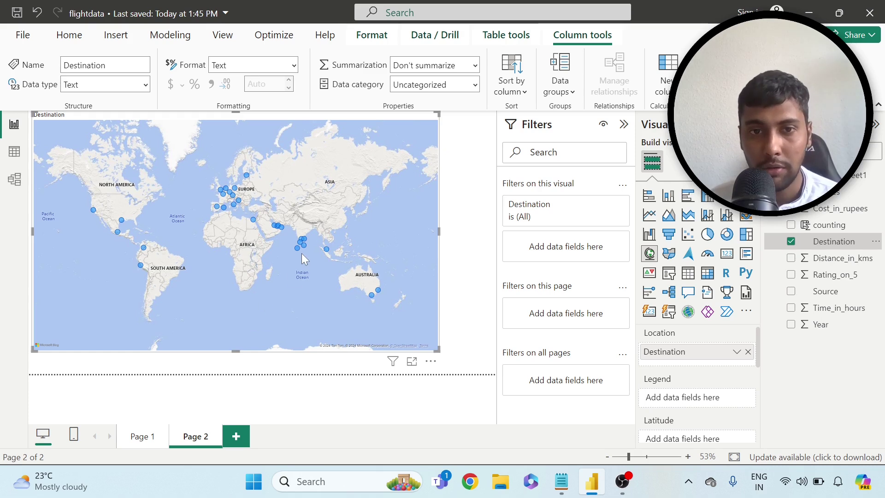
mouse_move(296, 247)
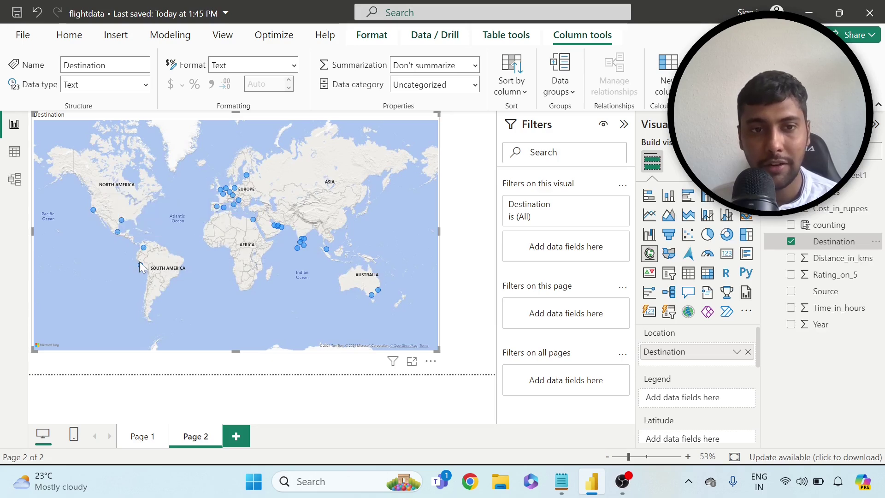
mouse_move(144, 248)
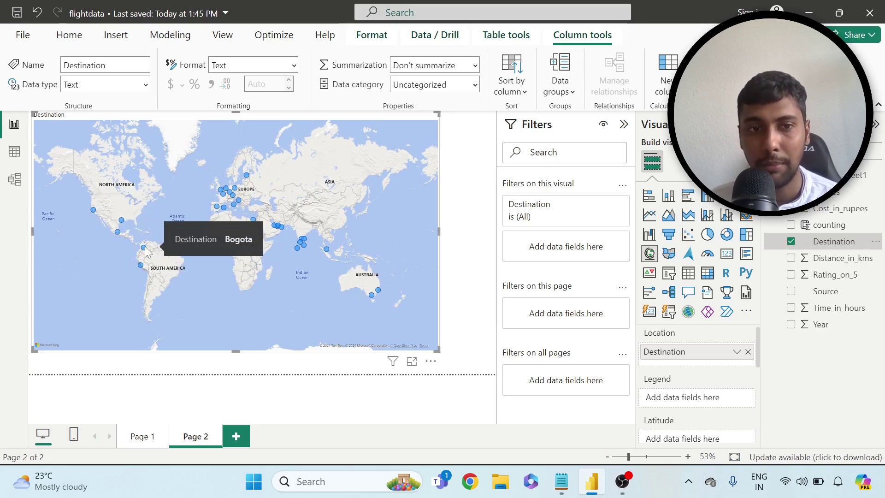
mouse_move(254, 223)
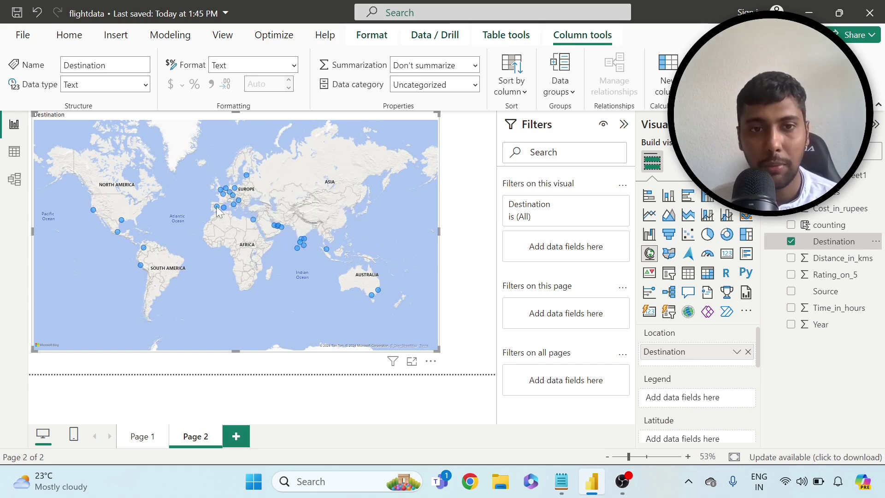
mouse_move(218, 209)
mouse_move(248, 177)
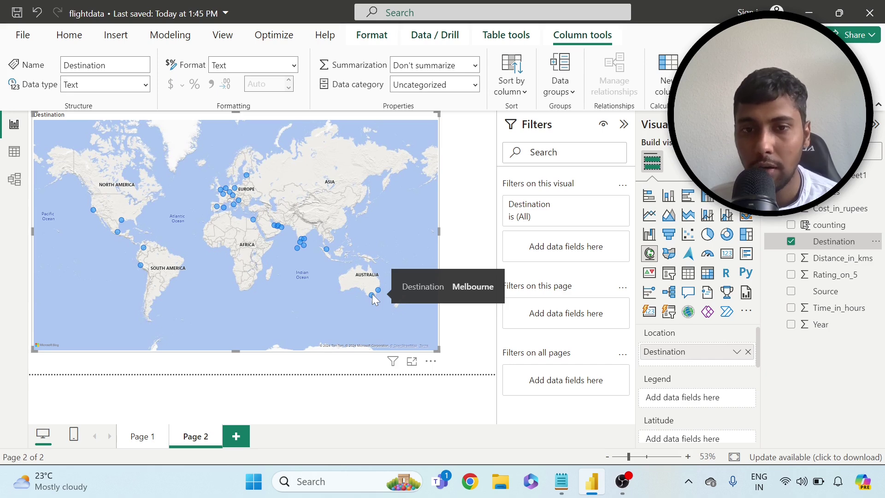
mouse_move(380, 291)
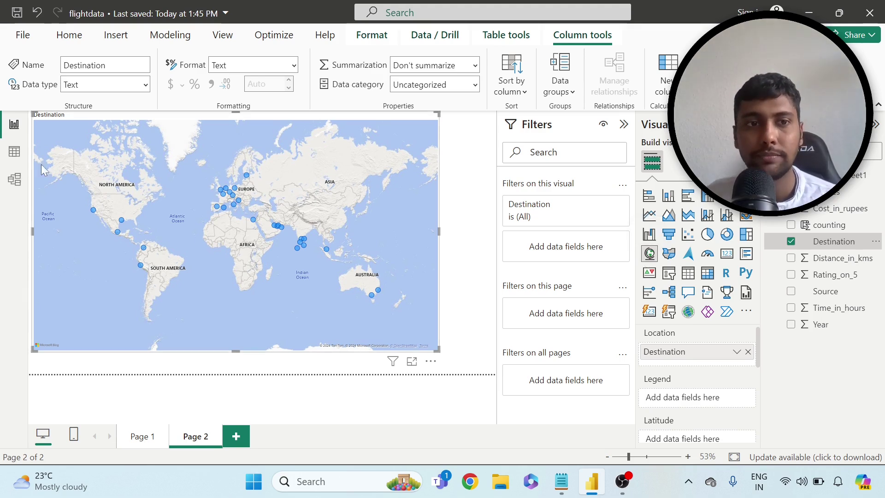
click(14, 151)
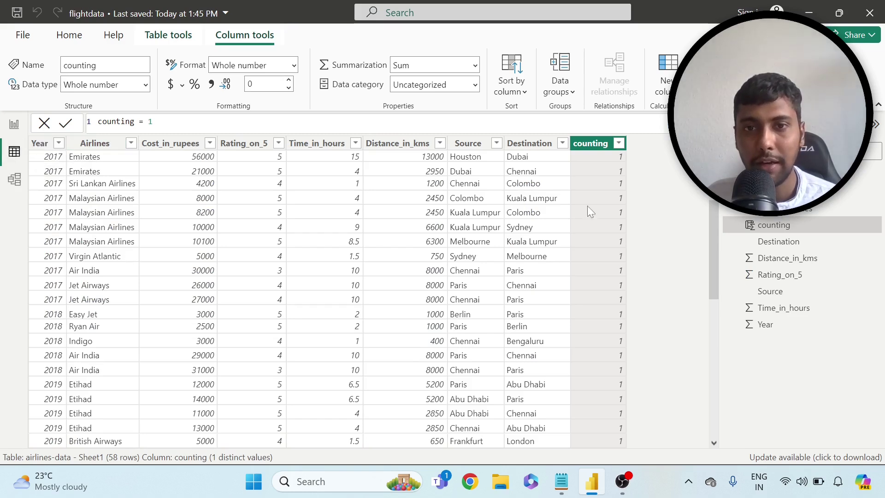
click(469, 144)
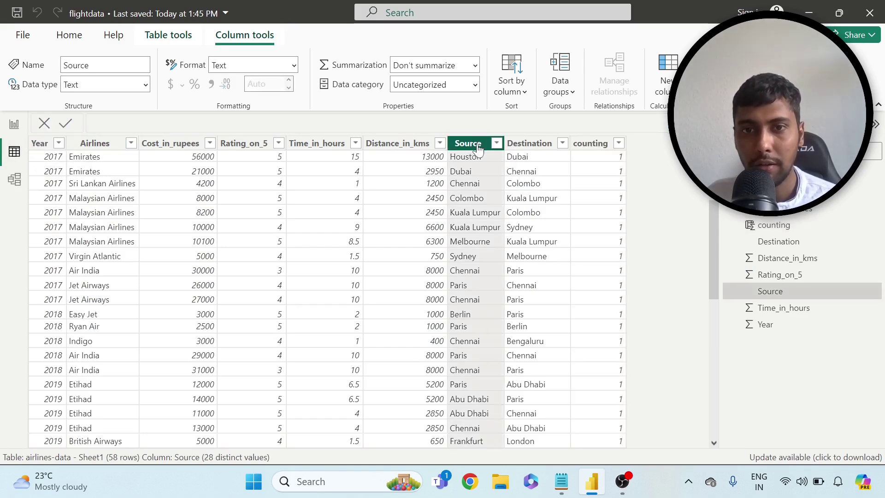
click(475, 84)
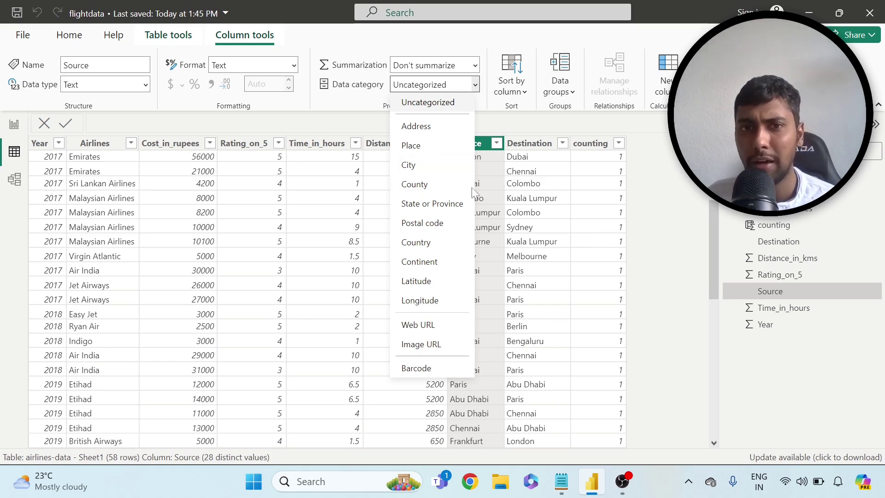
click(590, 221)
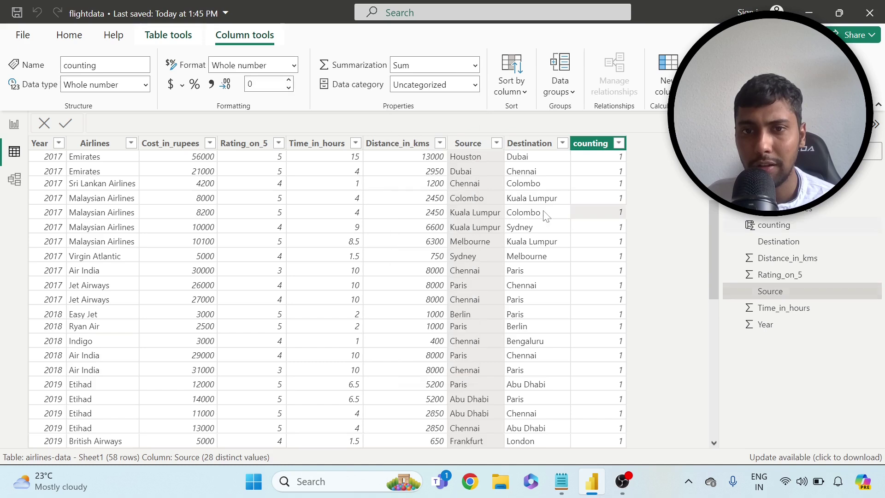
click(535, 203)
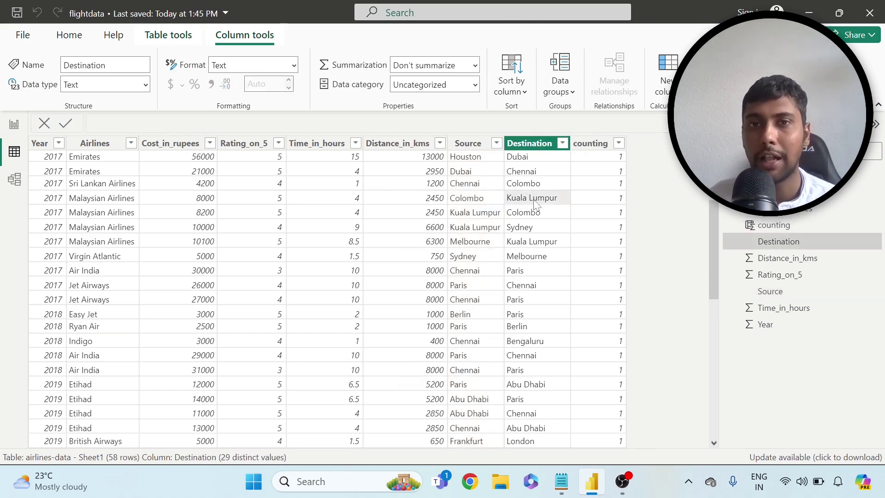
click(15, 124)
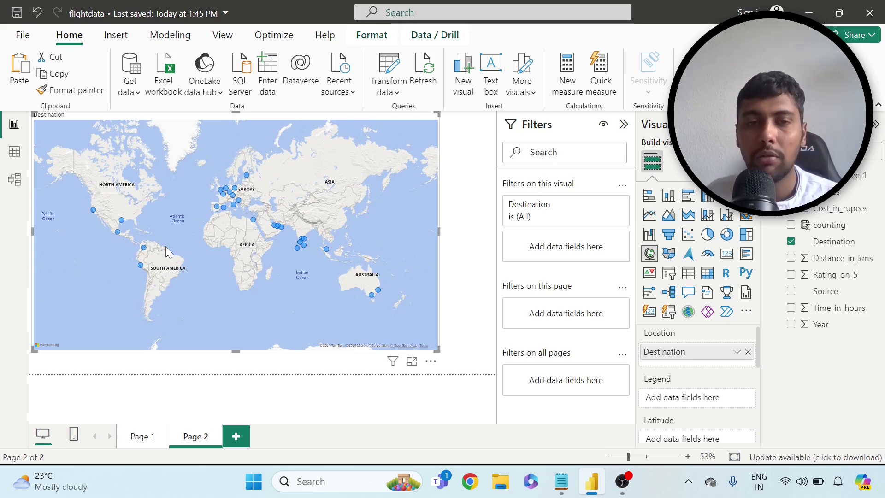
- Return to Page 1 showing the Airlines Dashboard with 970K and 19 cards
click(143, 436)
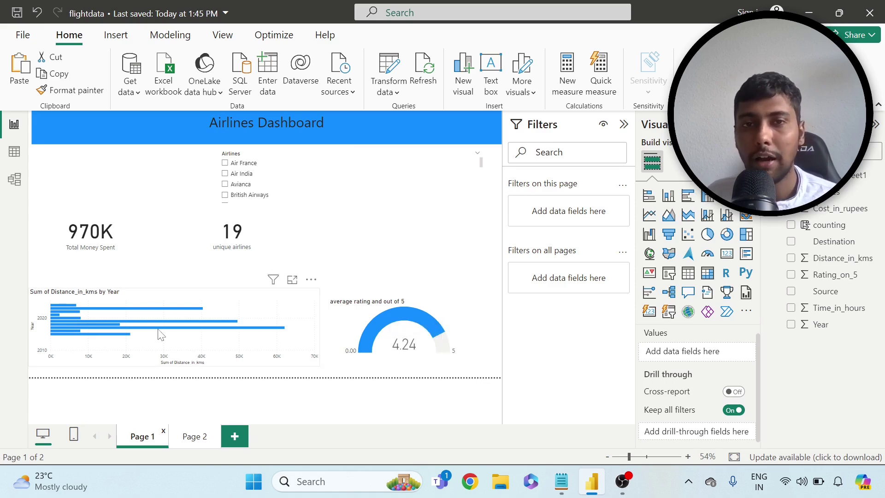
mouse_move(161, 334)
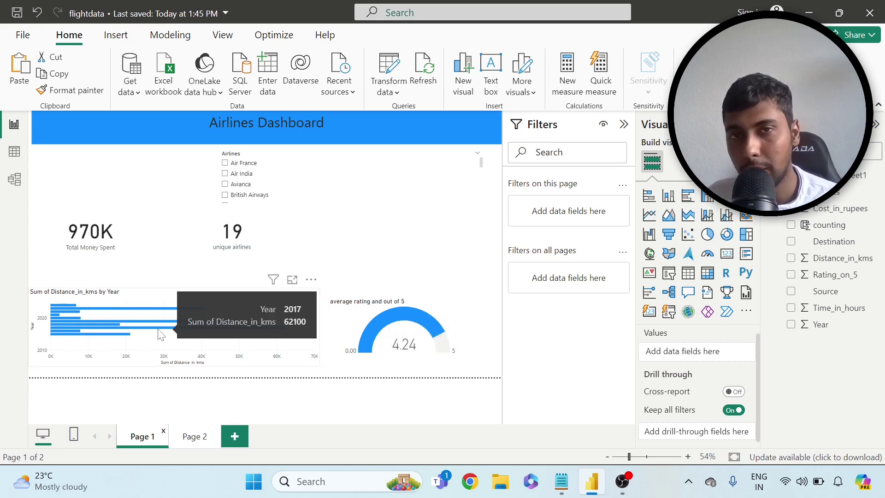